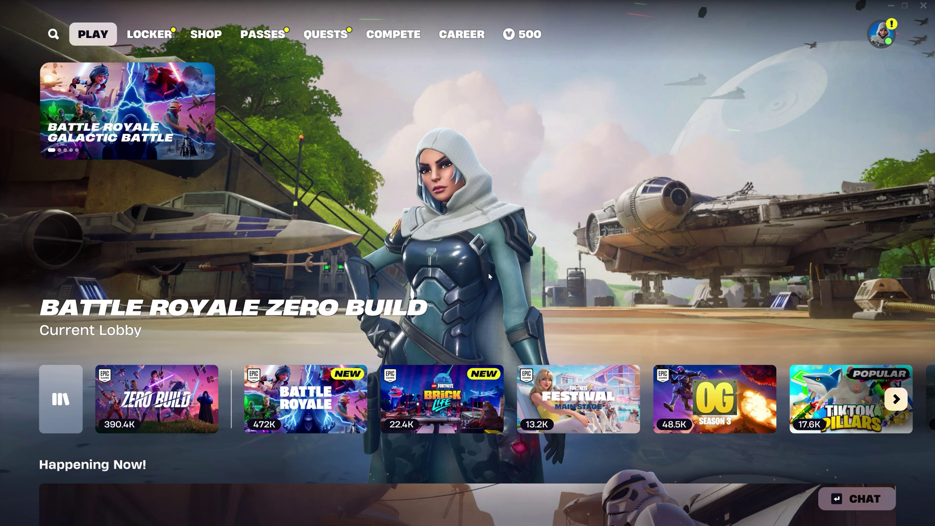
Open the game's video settings from the profile and social sidebar.
click(882, 34)
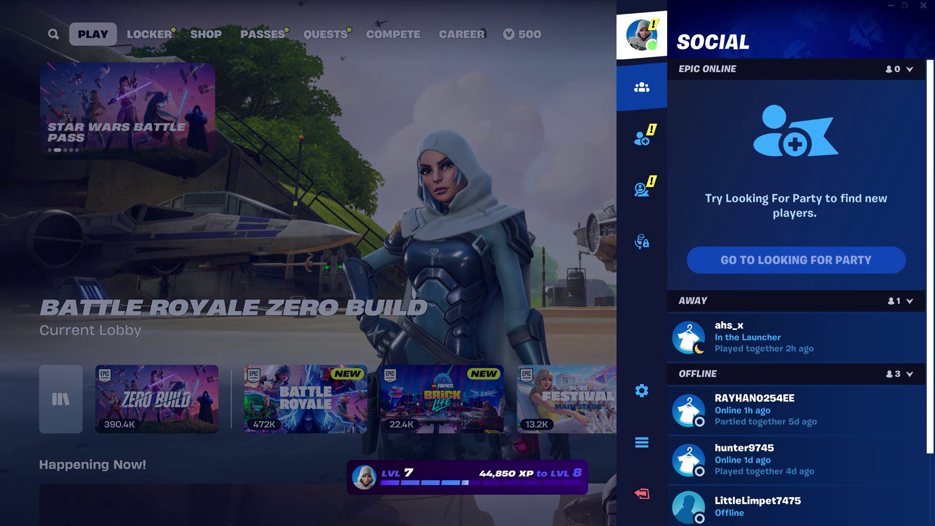
click(641, 404)
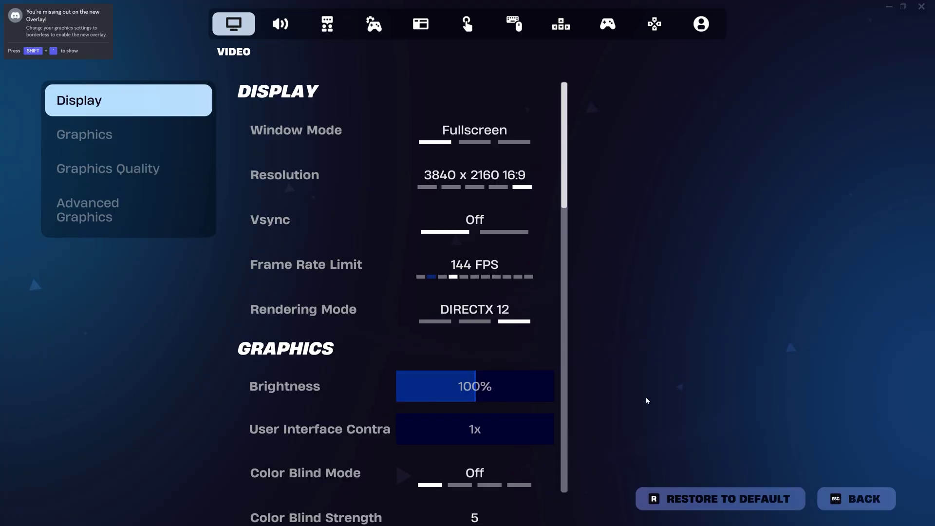
mouse_move(118, 124)
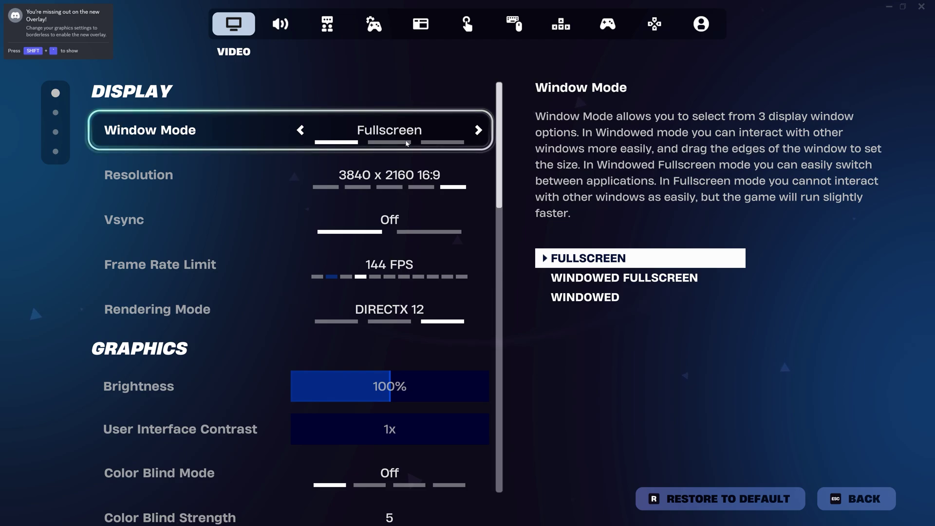
Cycle the Window Mode through Windowed and Windowed Fullscreen and set it back to Fullscreen.
click(479, 130)
click(479, 131)
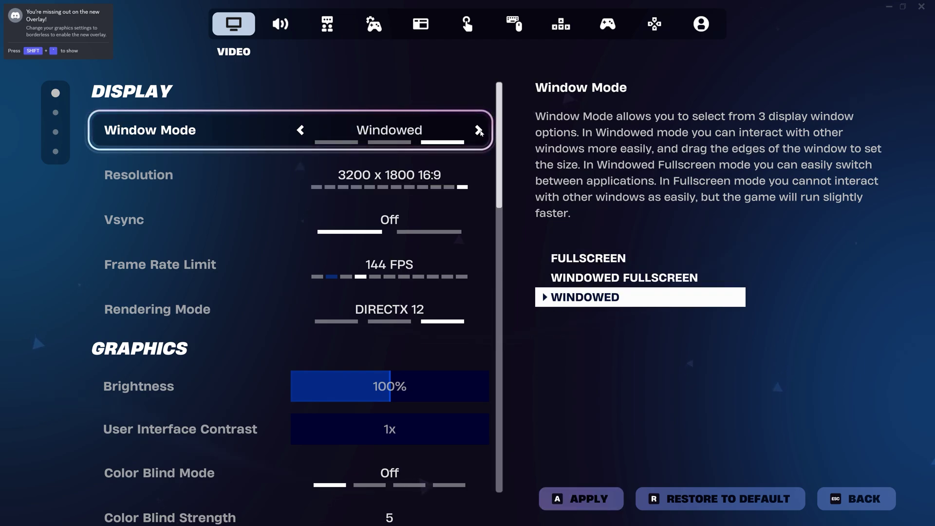
click(300, 130)
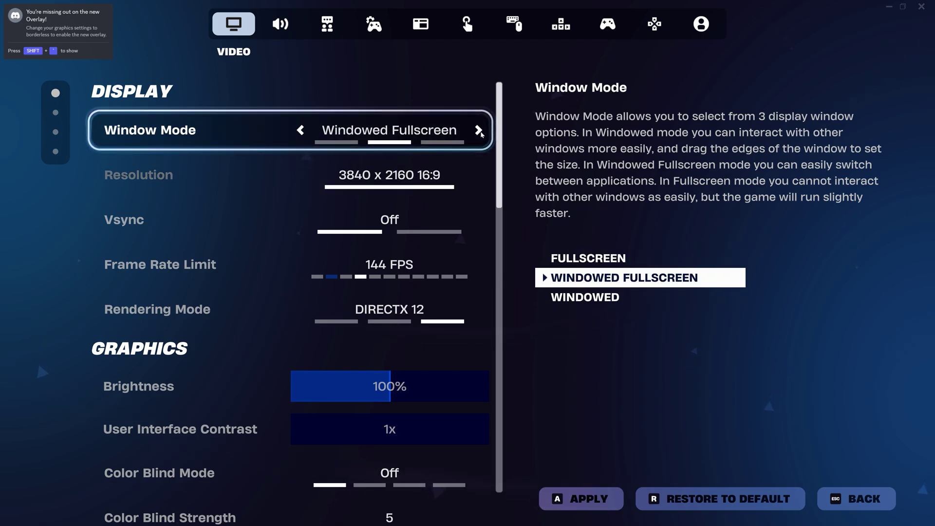
click(479, 130)
click(480, 130)
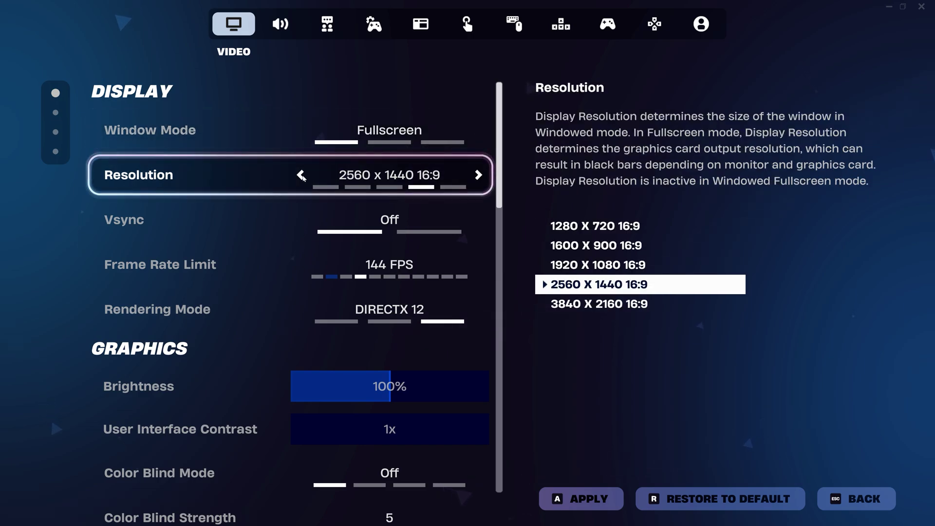
Step the Resolution down to 1280 x 720 and return it to 3840 x 2160 16:9.
click(301, 175)
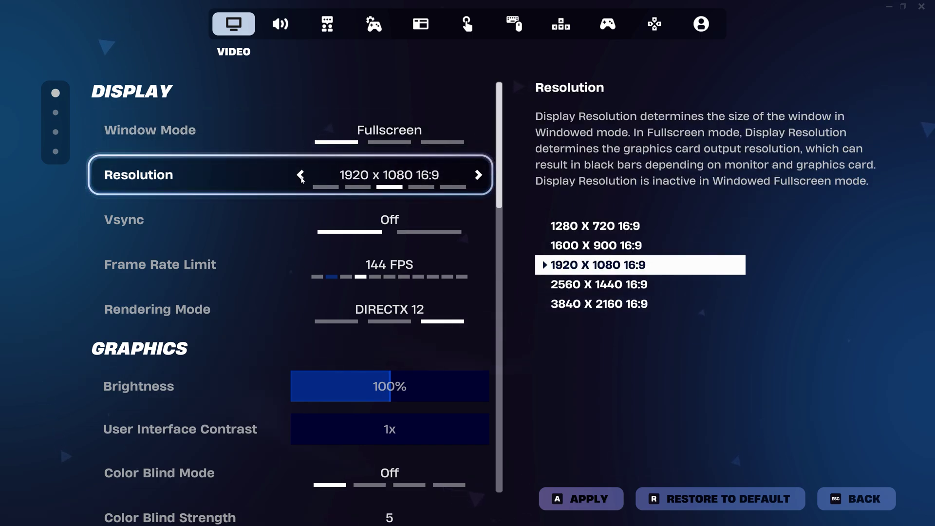
click(300, 175)
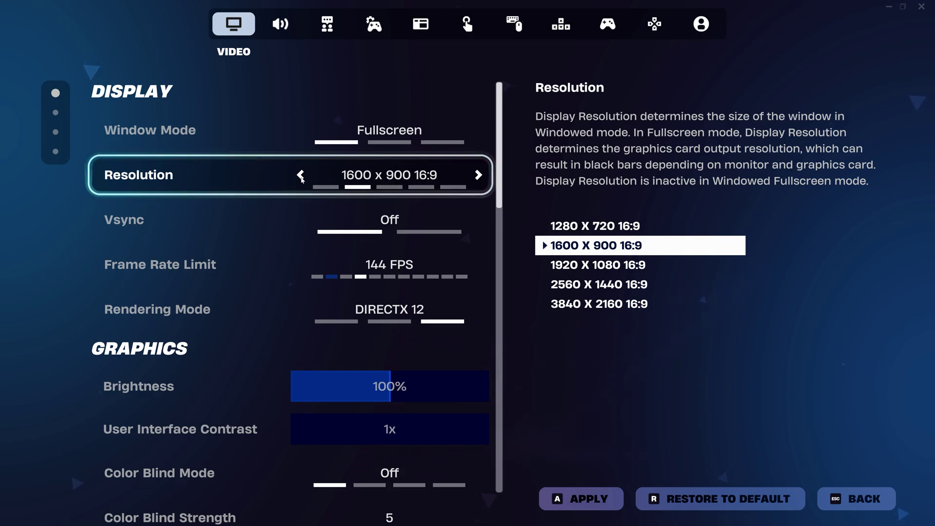
click(300, 175)
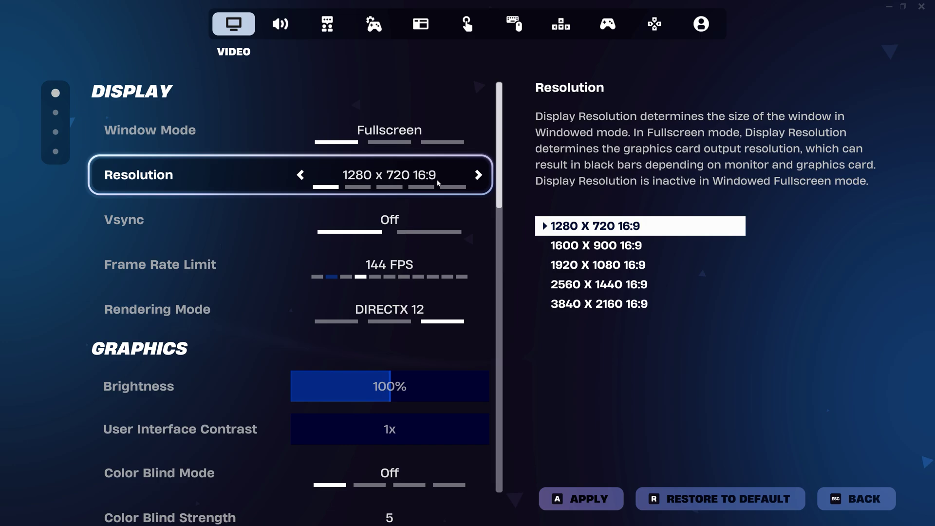
click(477, 175)
click(477, 175)
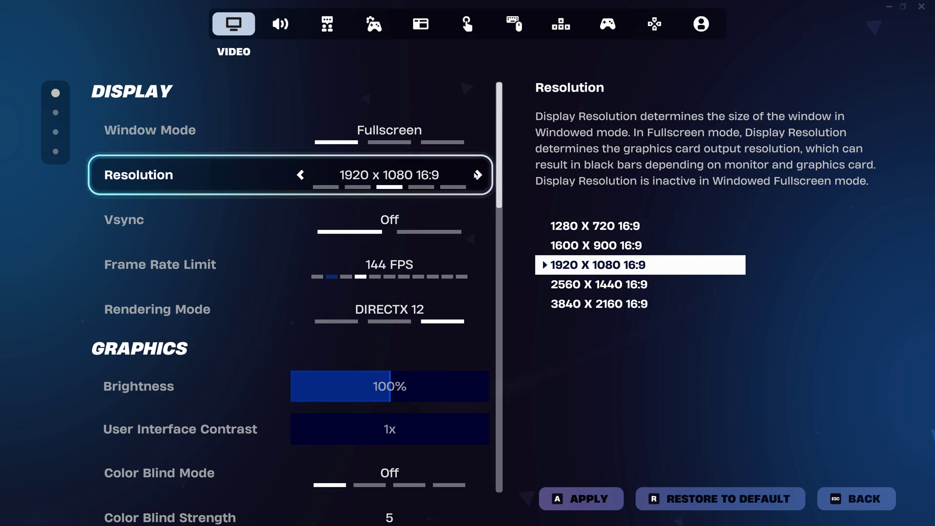
click(477, 175)
click(477, 175)
Set Vsync to Off and the Frame Rate Limit to Unlimited.
click(420, 228)
click(419, 227)
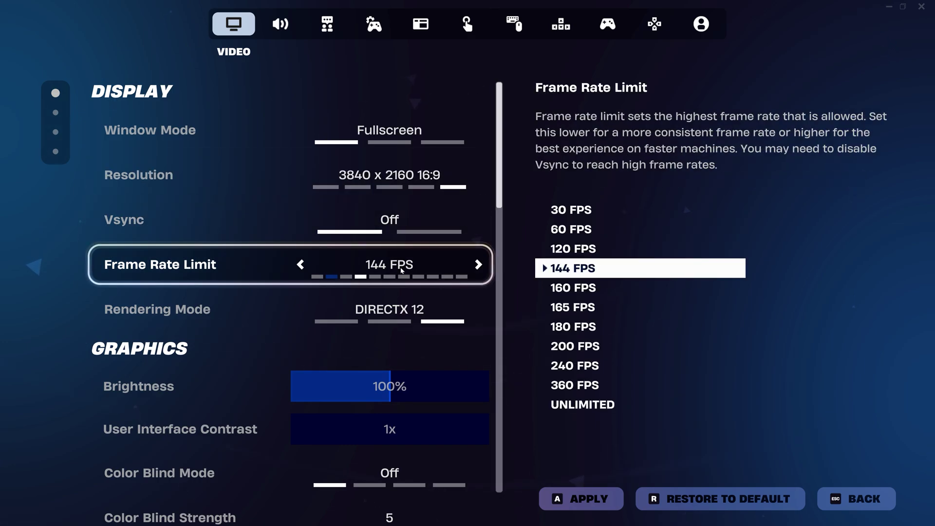
click(395, 261)
click(396, 261)
click(396, 262)
click(396, 261)
click(396, 261)
click(396, 261)
click(396, 261)
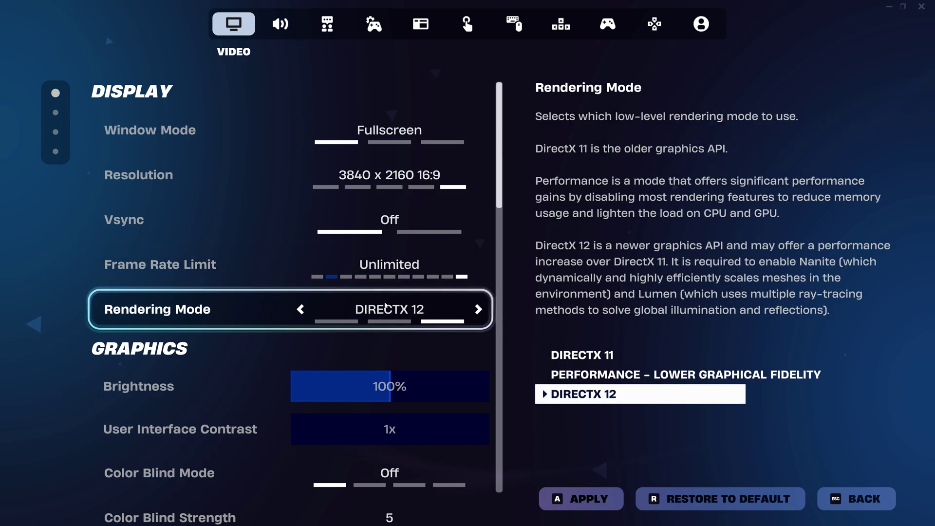
Set the Rendering Mode to Performance - Lower Graphical Fidelity.
click(301, 310)
click(300, 309)
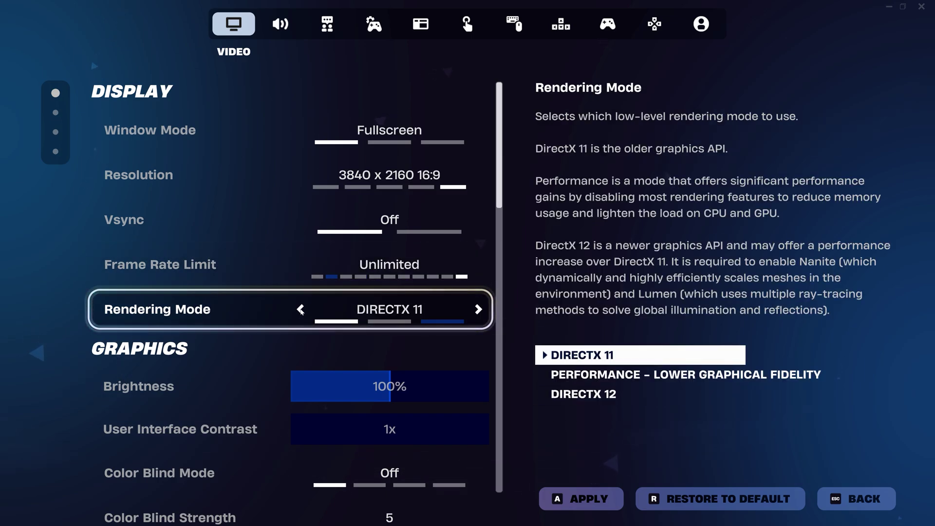
click(477, 310)
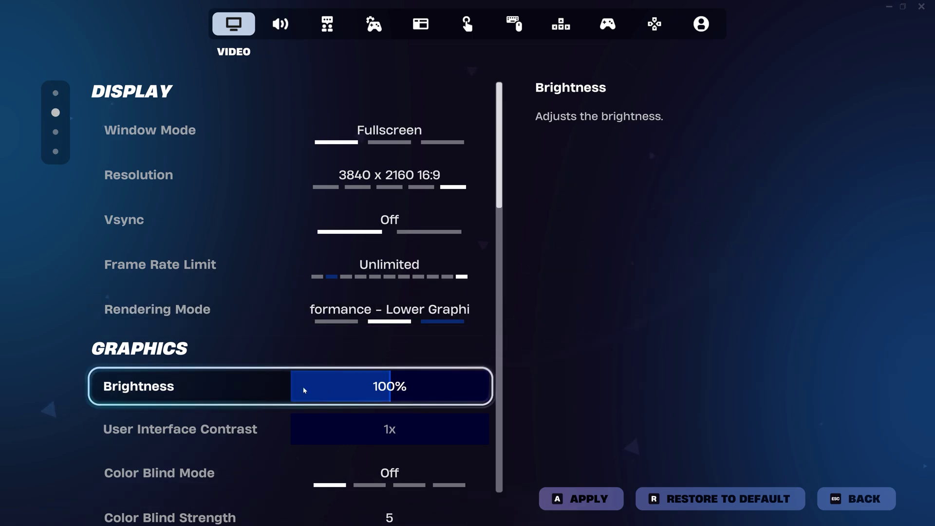
Set the Quality Presets option under Graphics Quality to Low.
scroll(217, 378, down, 3)
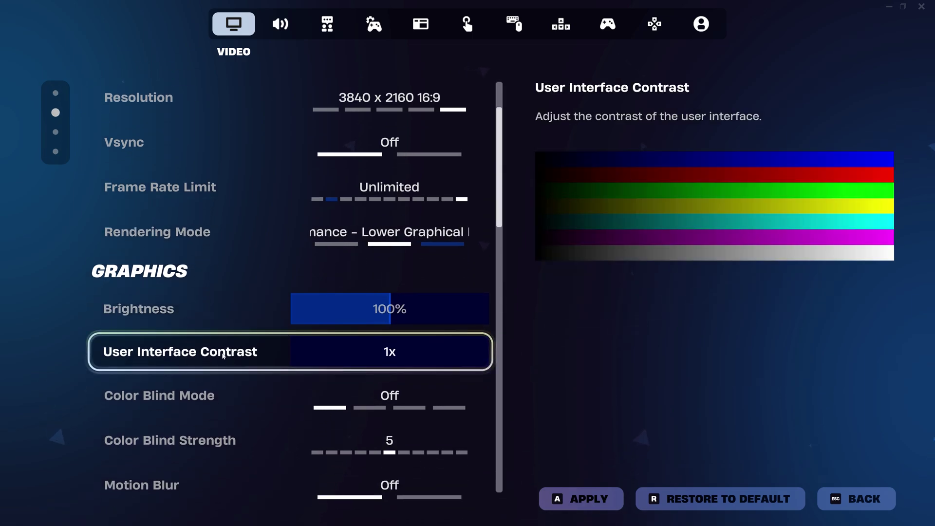
scroll(224, 355, down, 11)
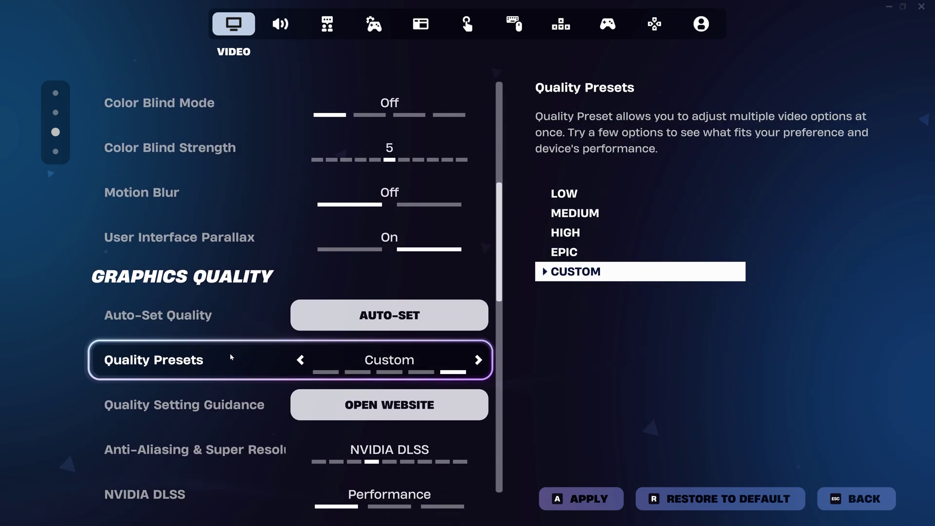
scroll(210, 308, down, 2)
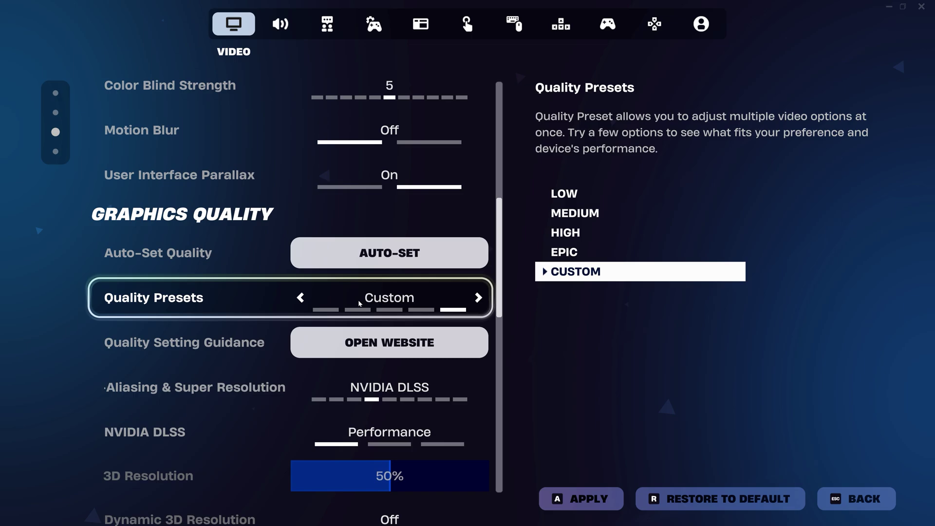
click(306, 302)
click(302, 302)
click(302, 301)
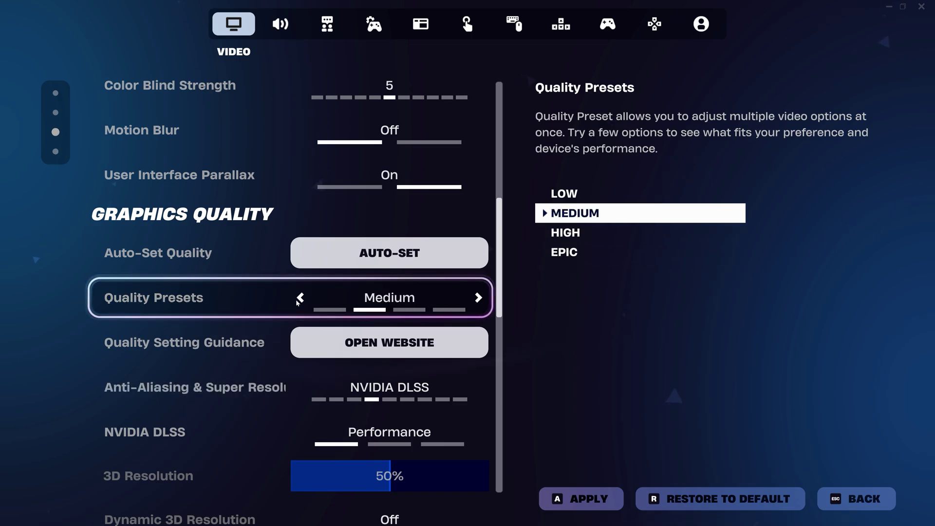
click(297, 302)
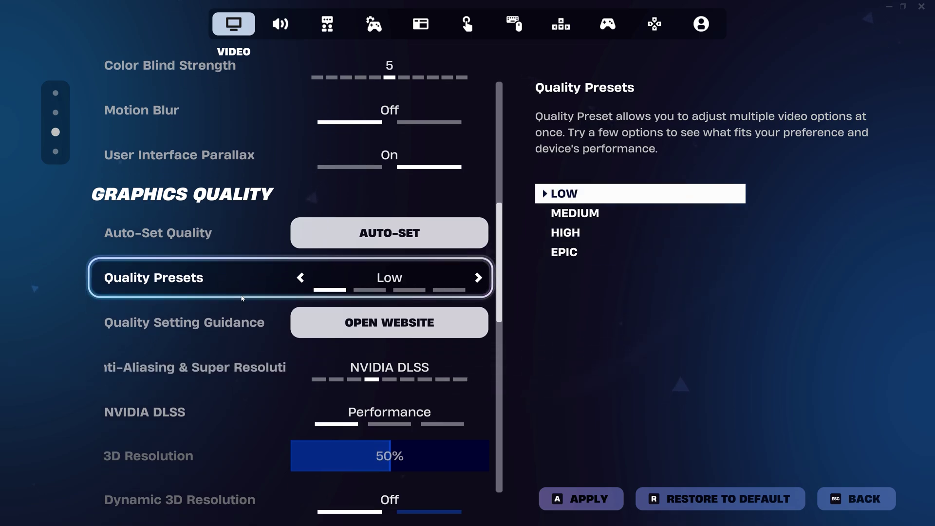
Switch NVIDIA DLSS to Quality and return it to Performance.
scroll(383, 302, down, 3)
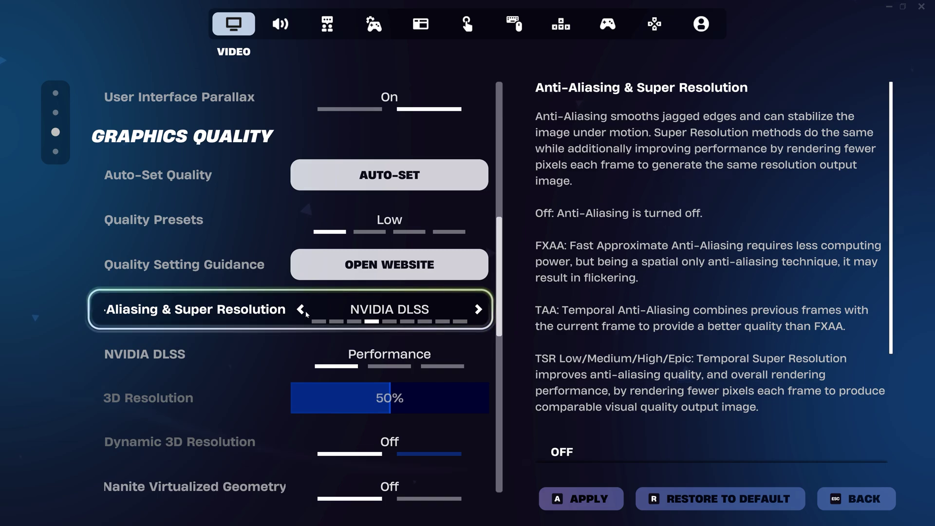
click(478, 354)
click(478, 354)
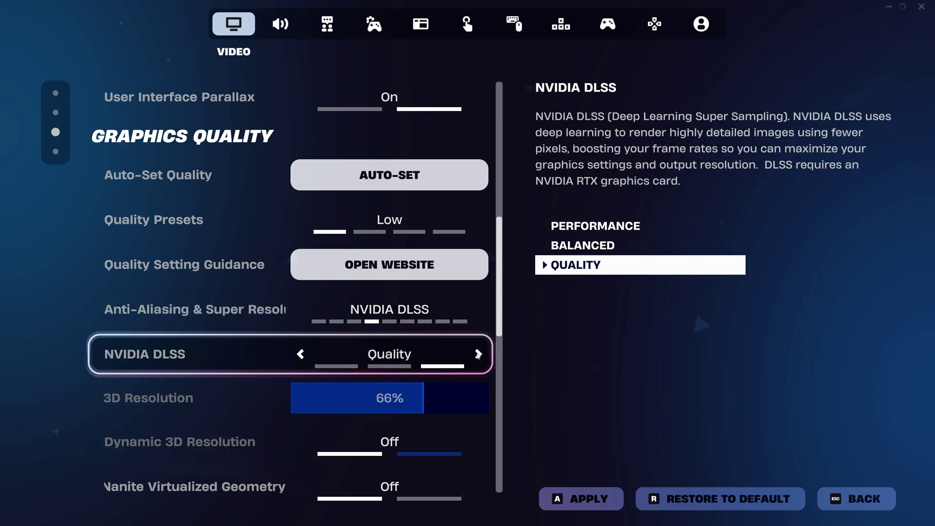
click(478, 354)
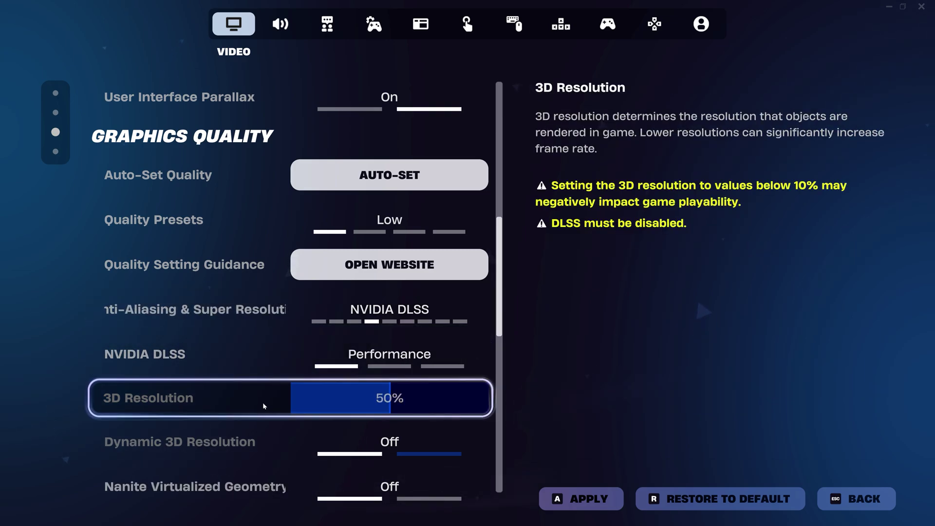
Set Anti-Aliasing & Super Resolution to Off and the 3D Resolution to 30%.
click(301, 294)
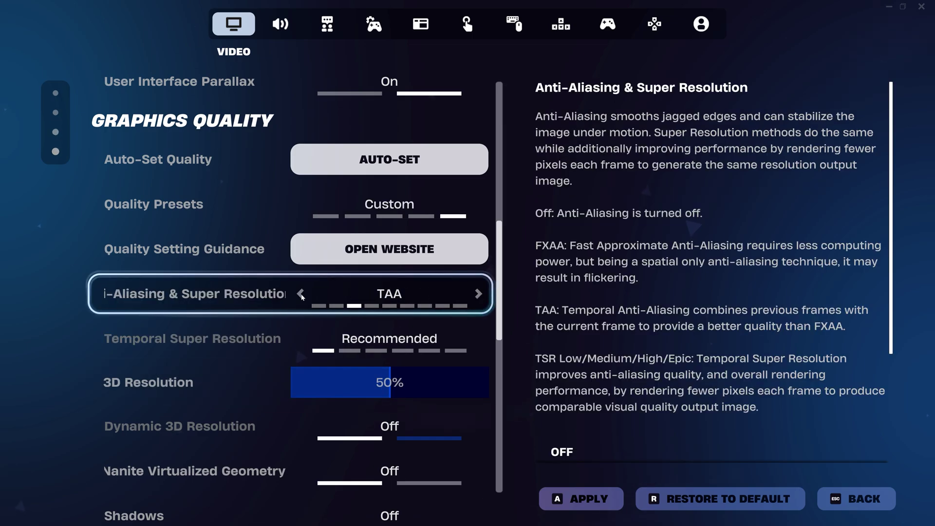
click(301, 294)
click(351, 384)
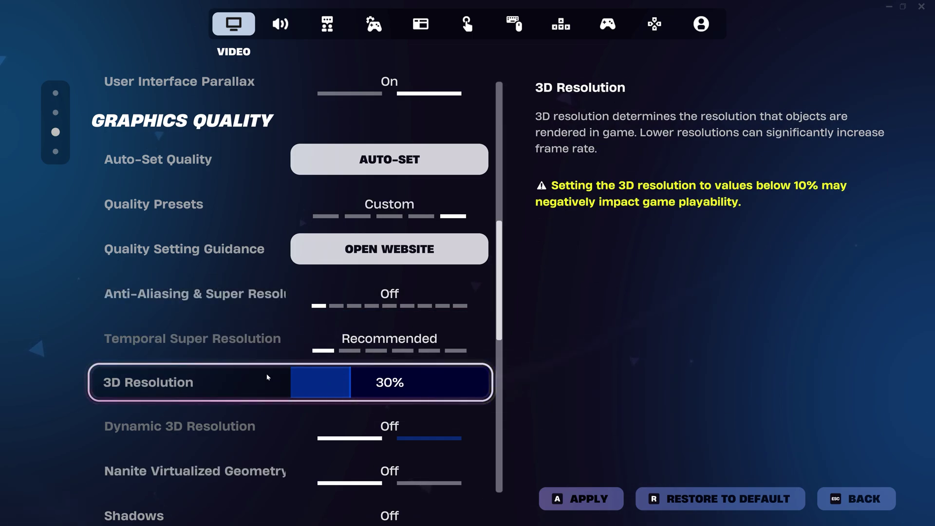
Set Show FPS to On under Advanced Graphics.
scroll(267, 377, down, 1)
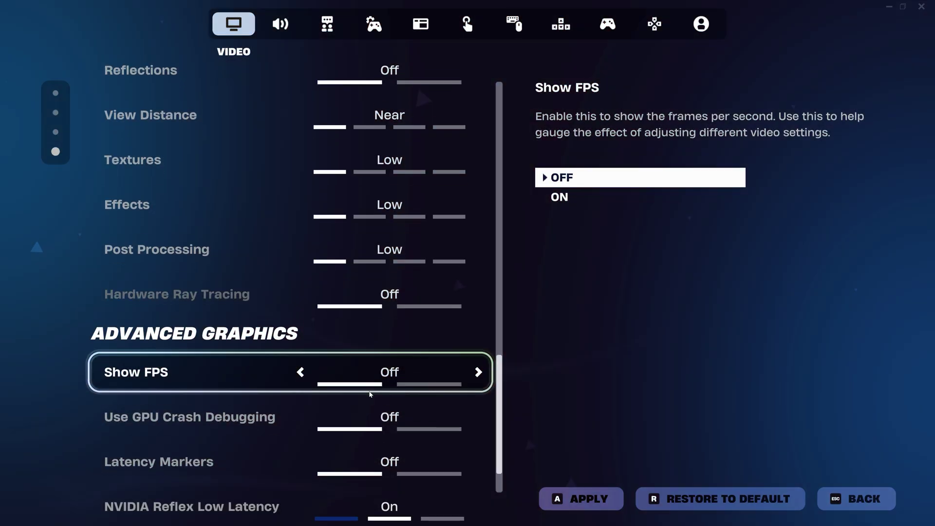
scroll(295, 331, down, 1)
click(470, 333)
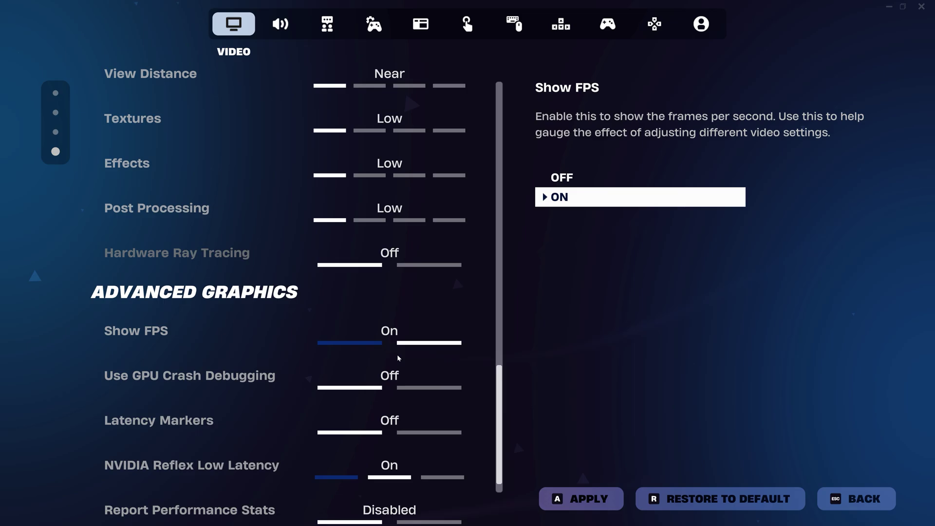
scroll(203, 344, down, 1)
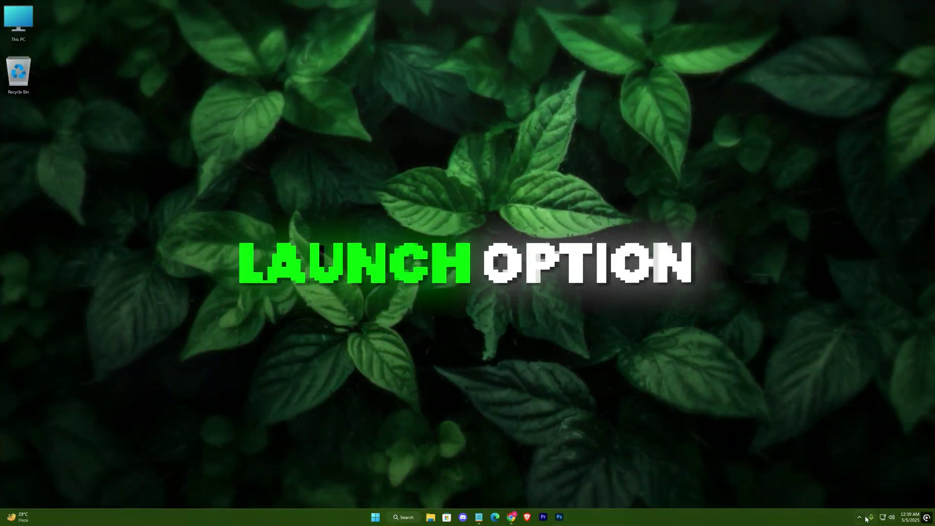
Open the Epic Games Launcher from the desktop and bring up Fortnite's management options in the Library.
click(858, 515)
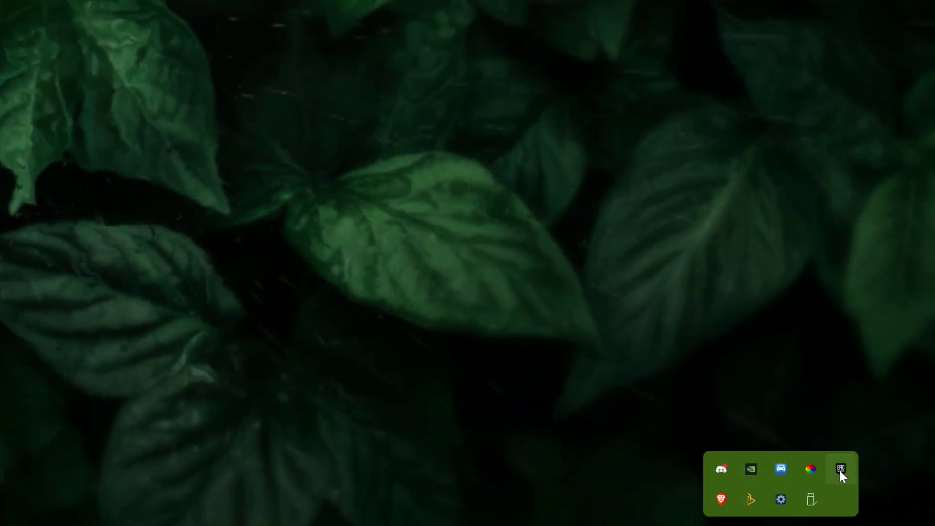
click(840, 469)
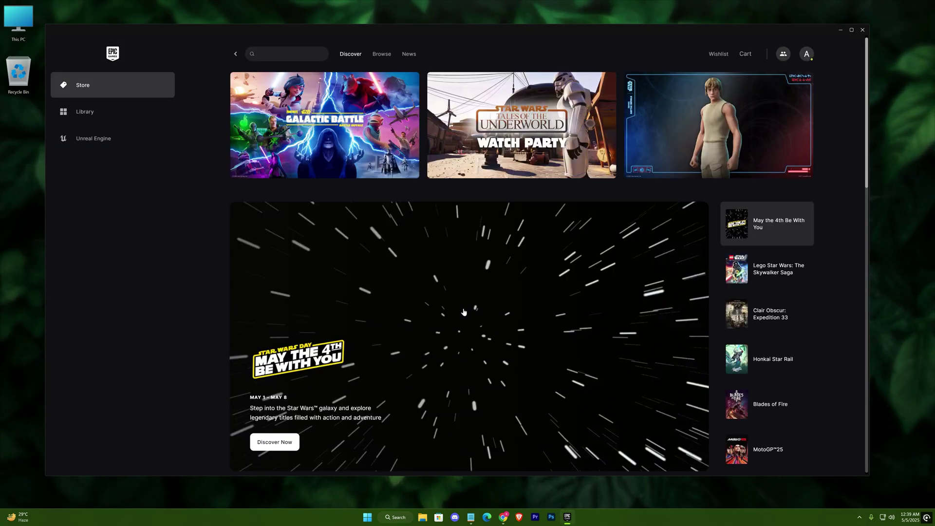
click(126, 117)
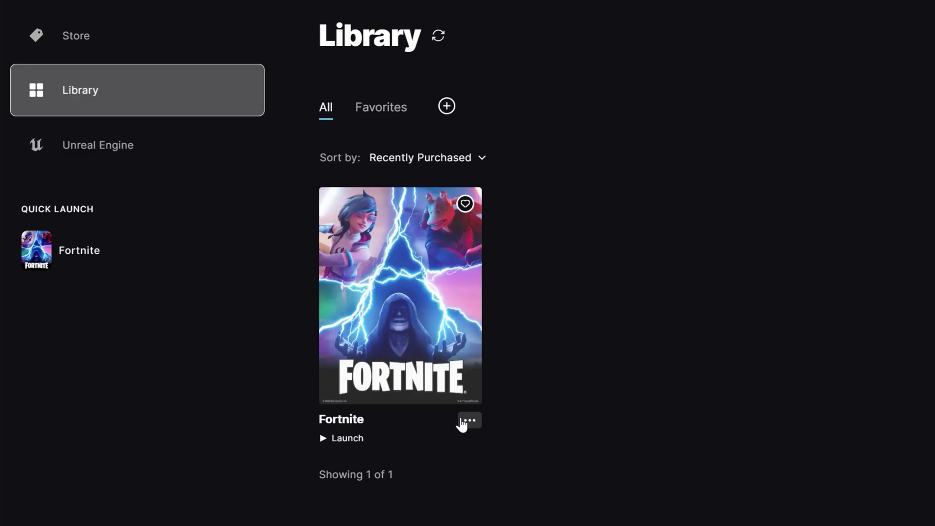
click(470, 422)
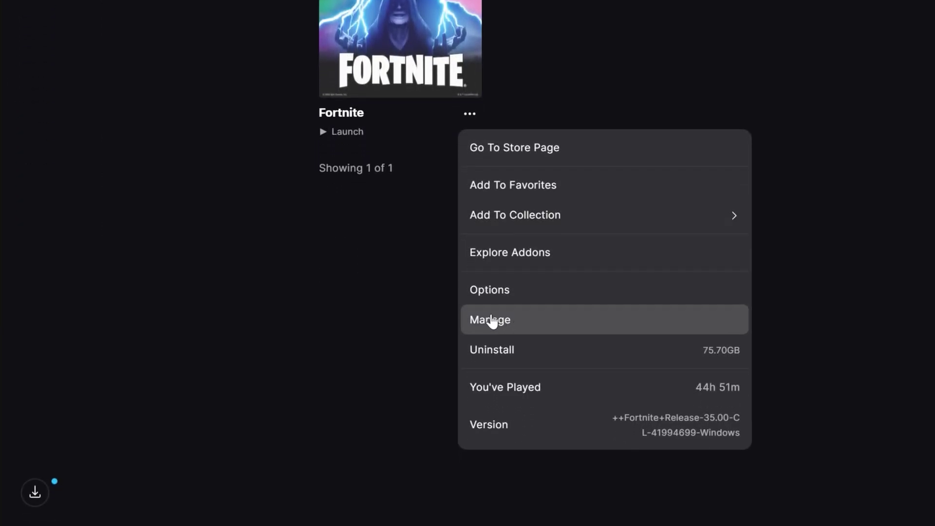
click(539, 325)
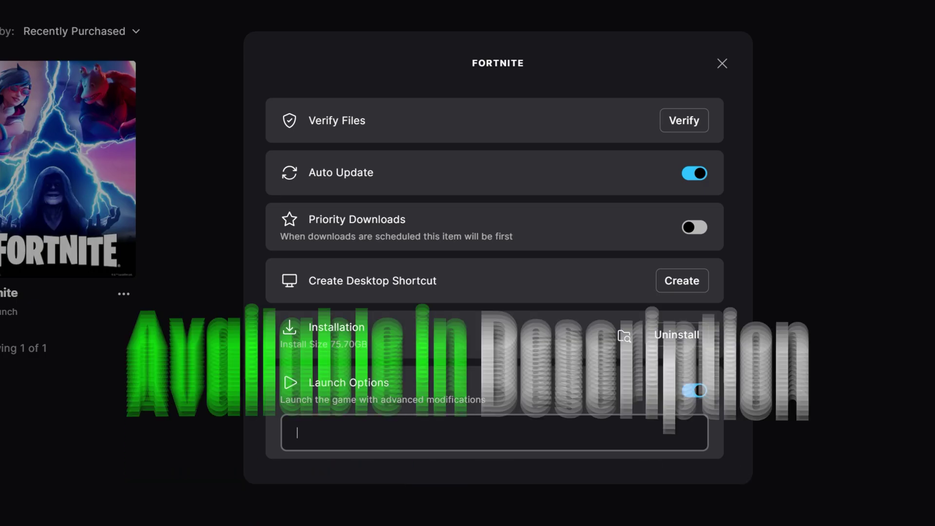
Set Fortnite's launch options to "-USEALLAVAILABLECORES -NOSPLASH -nomansky -high -fullscreen" and close the launcher.
text(-USEALLAVAILABLECORES -NOSPLASH -nomansky -high -fullscreen)
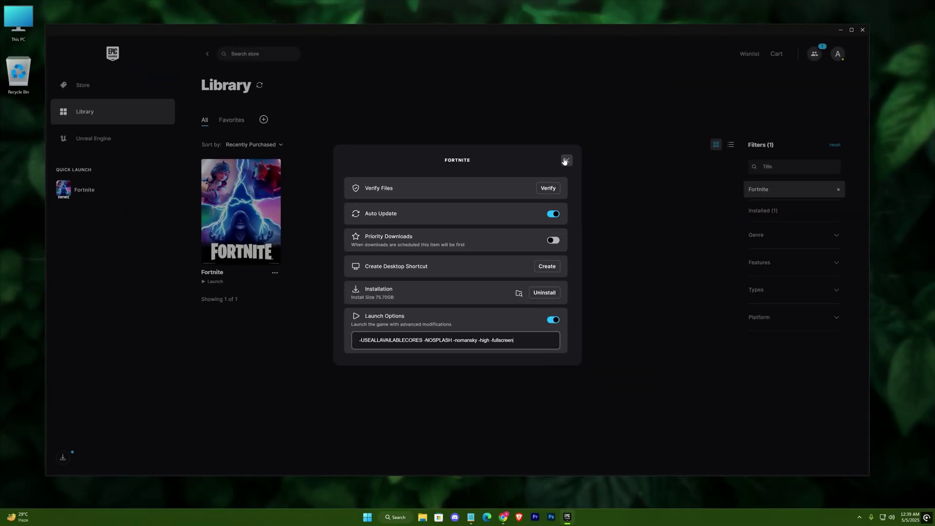
click(615, 132)
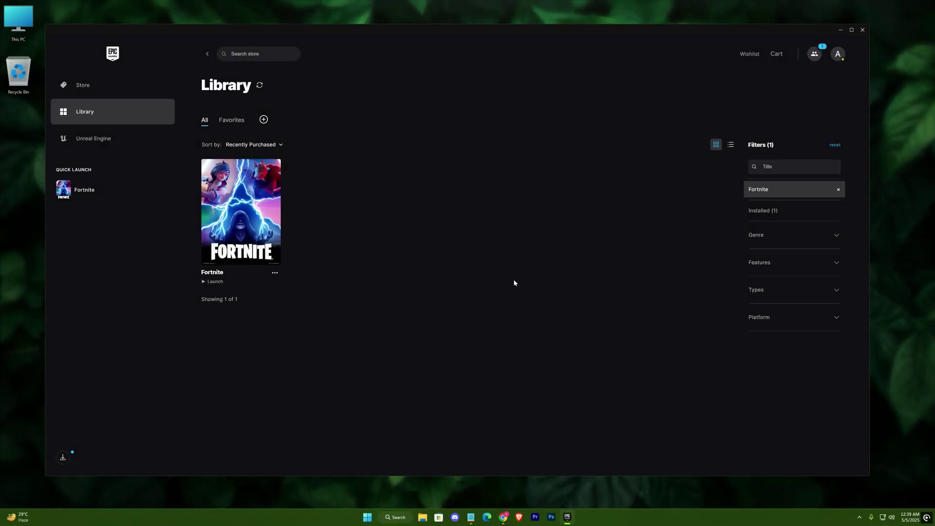
click(863, 30)
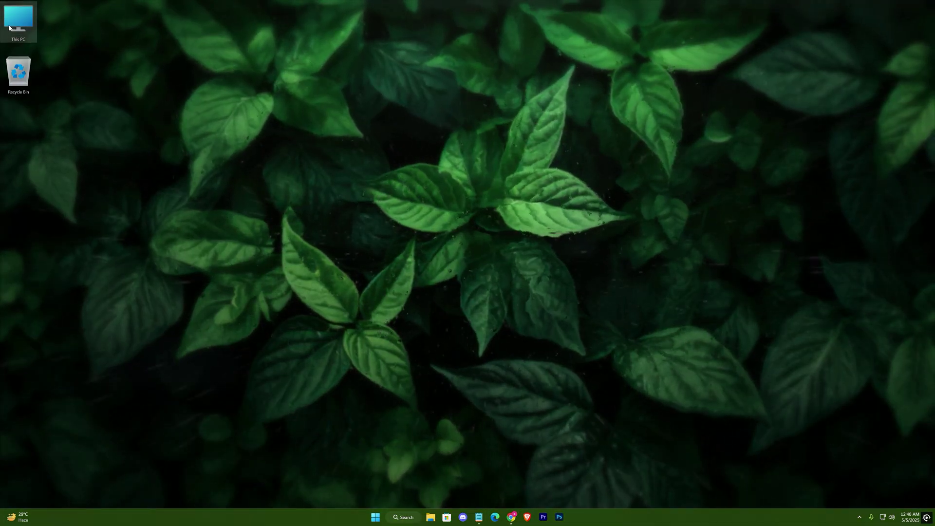
Browse from This PC to the folder E:\Games\Fortnite\FortniteGame\Binaries\Win64.
double_click(9, 28)
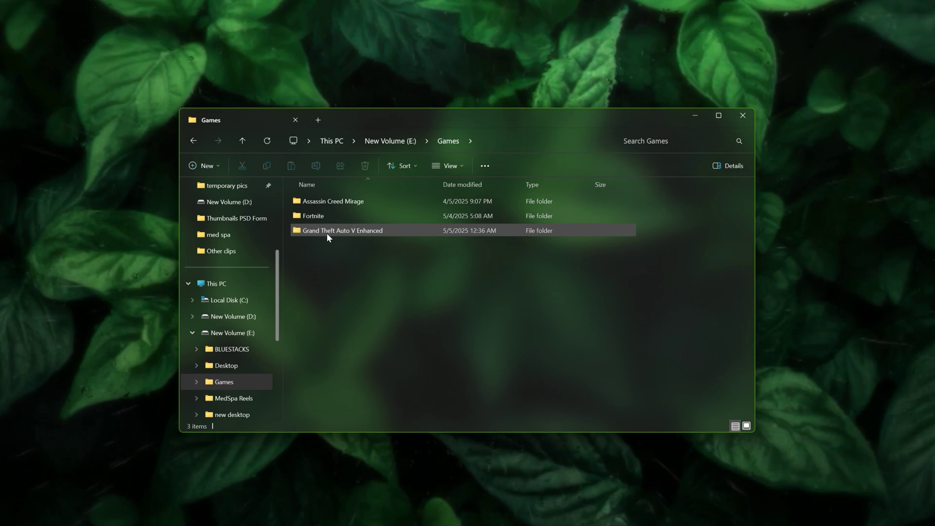
double_click(311, 214)
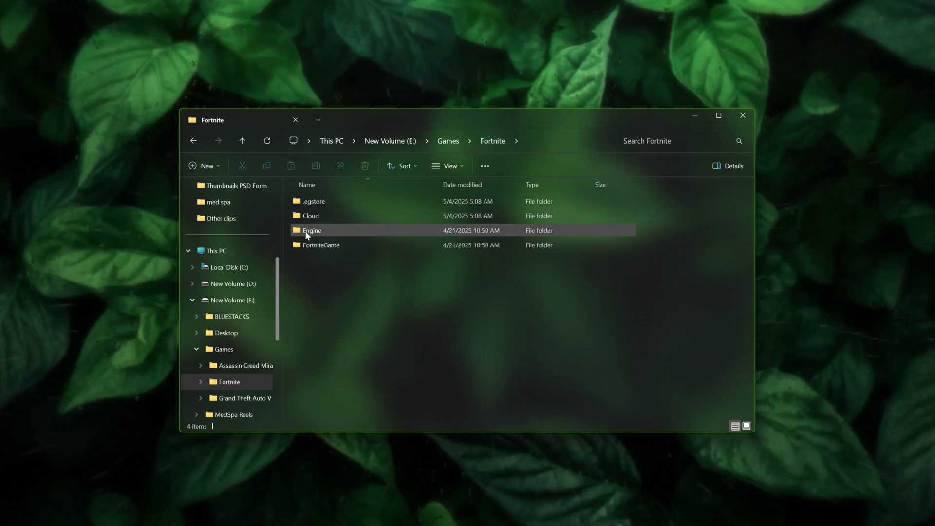
double_click(346, 245)
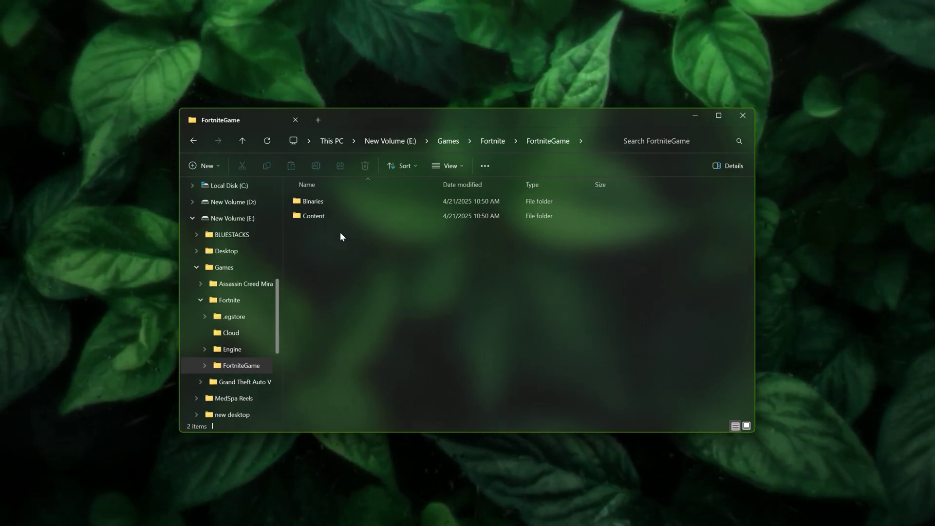
double_click(354, 201)
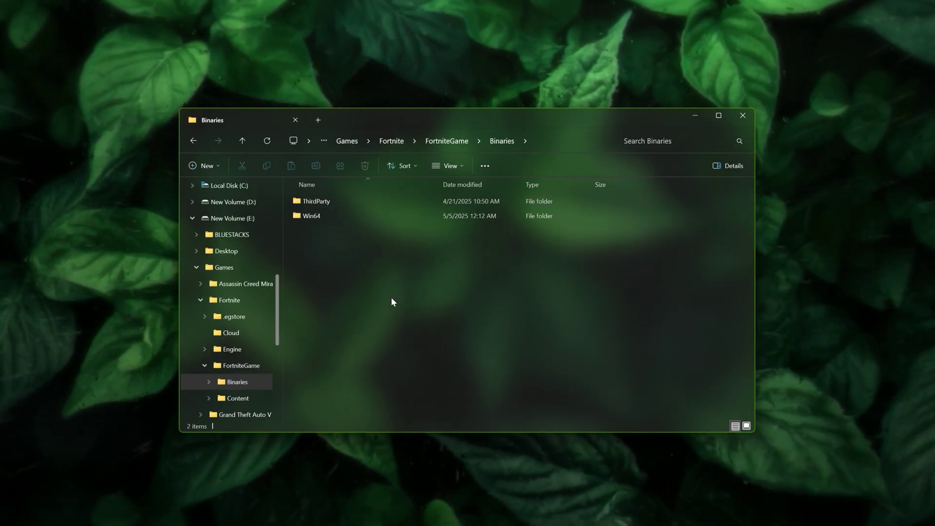
double_click(372, 216)
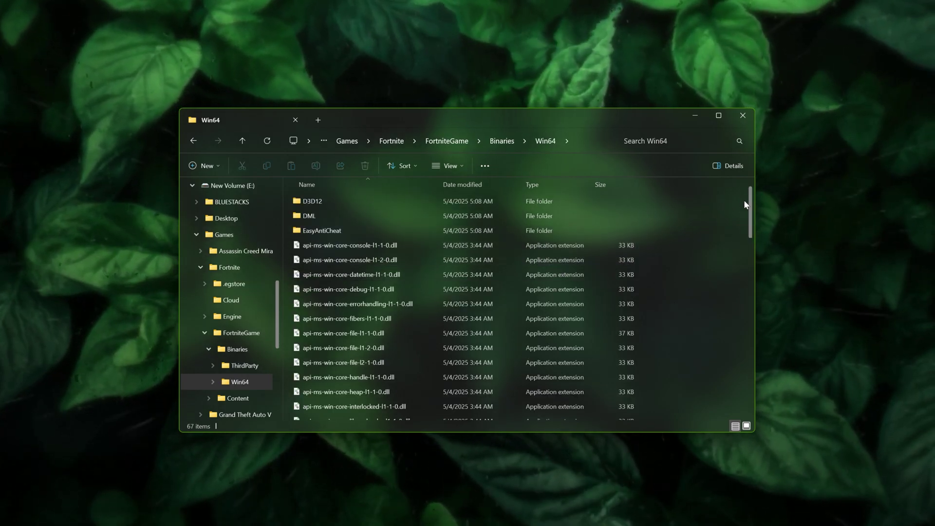
Find the FortniteClient-Win64-Shipping application in the Win64 folder and bring its Properties fully into view.
drag(747, 200, 753, 338)
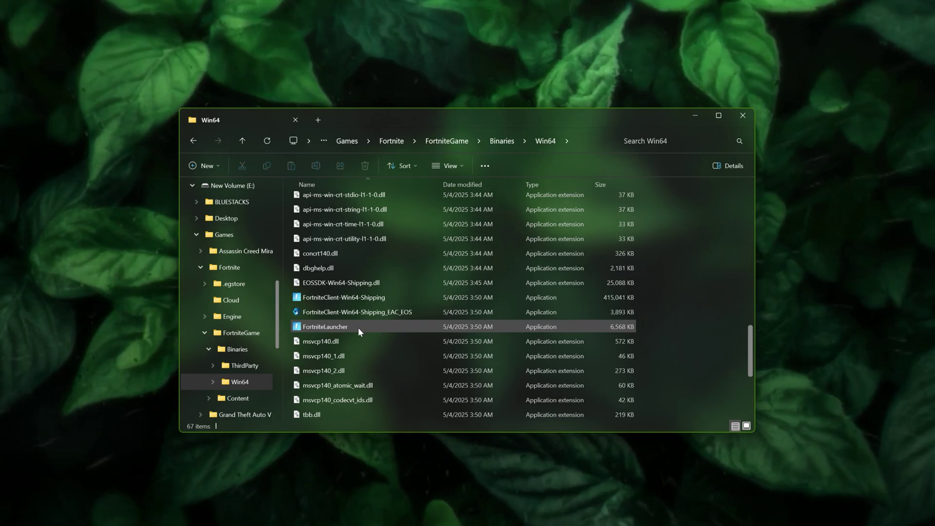
click(358, 297)
right_click(396, 314)
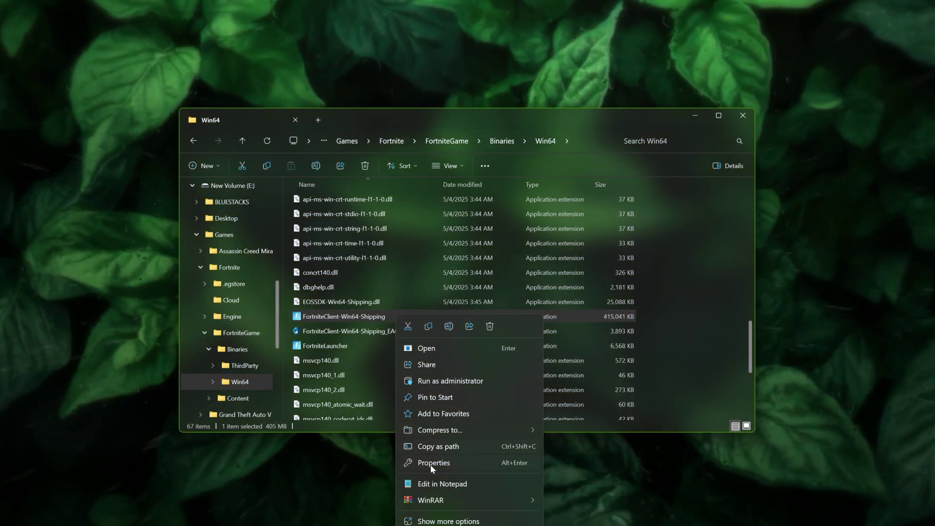
click(479, 462)
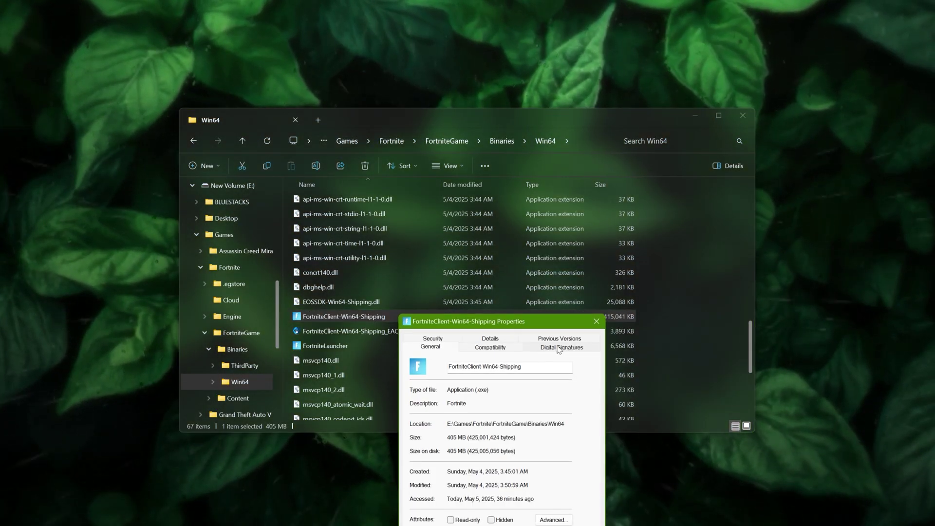
drag(520, 327, 498, 147)
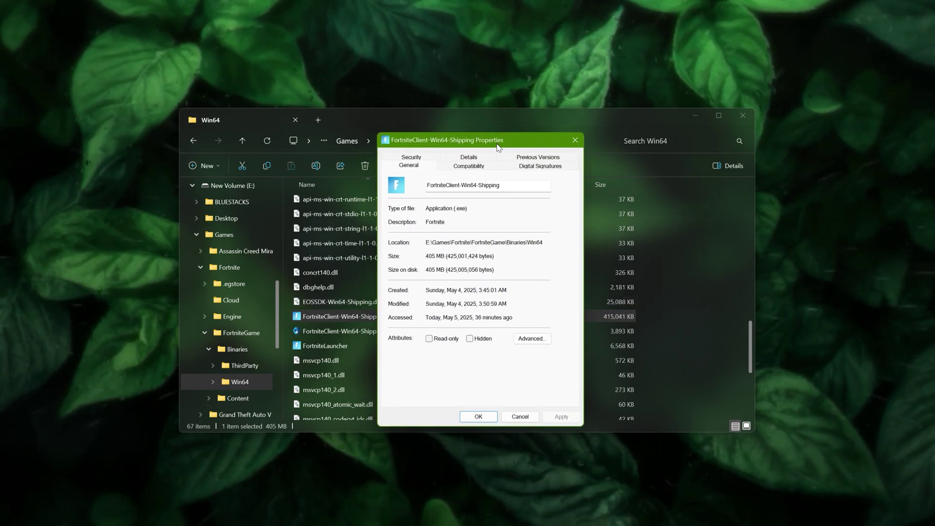
In its compatibility settings, disable fullscreen optimizations, enable running as administrator, override high DPI scaling with Application, and apply.
click(469, 166)
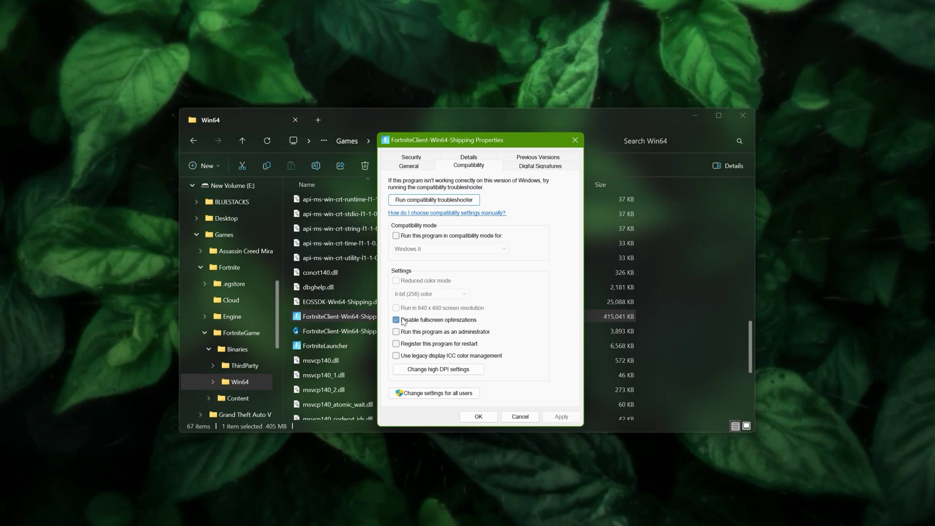
click(430, 369)
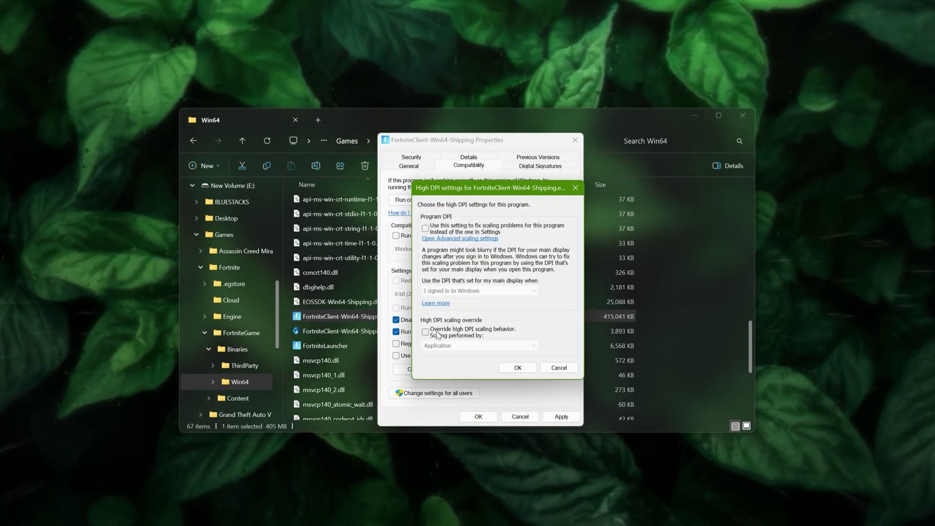
click(436, 332)
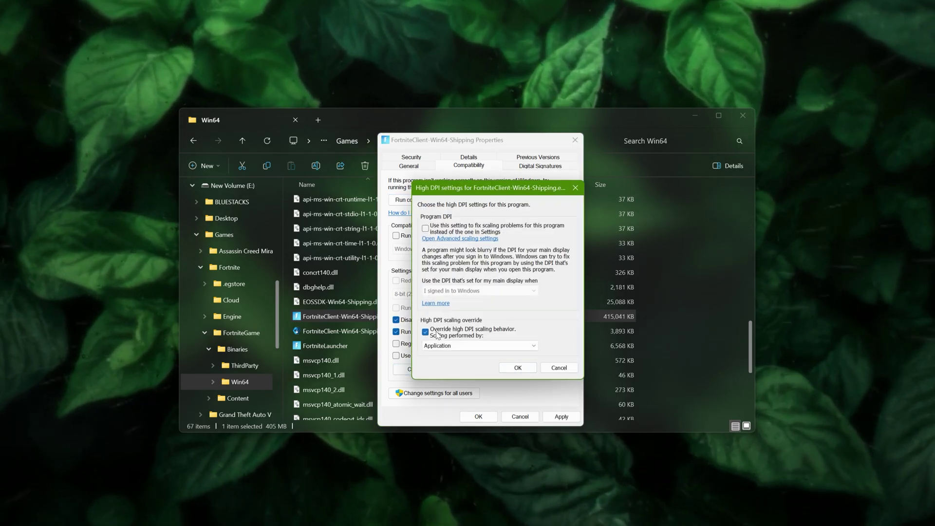
click(528, 369)
click(559, 415)
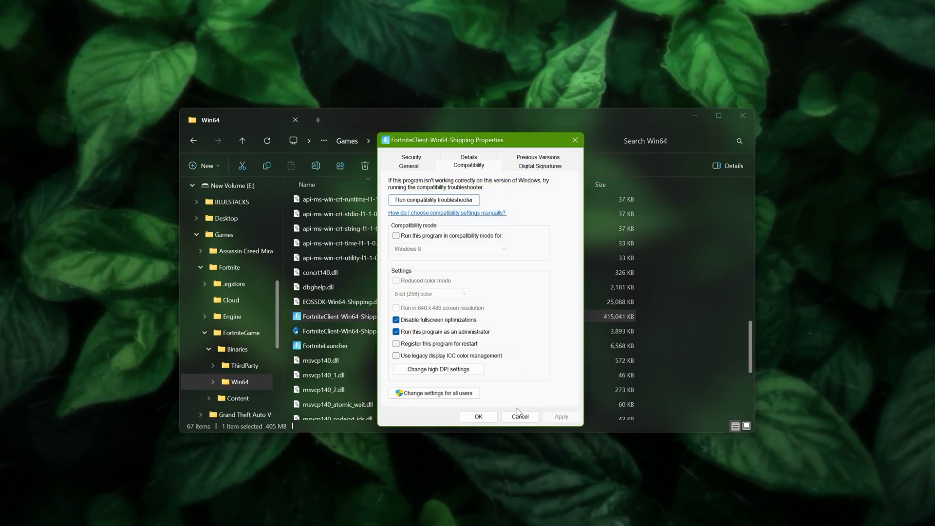
click(517, 412)
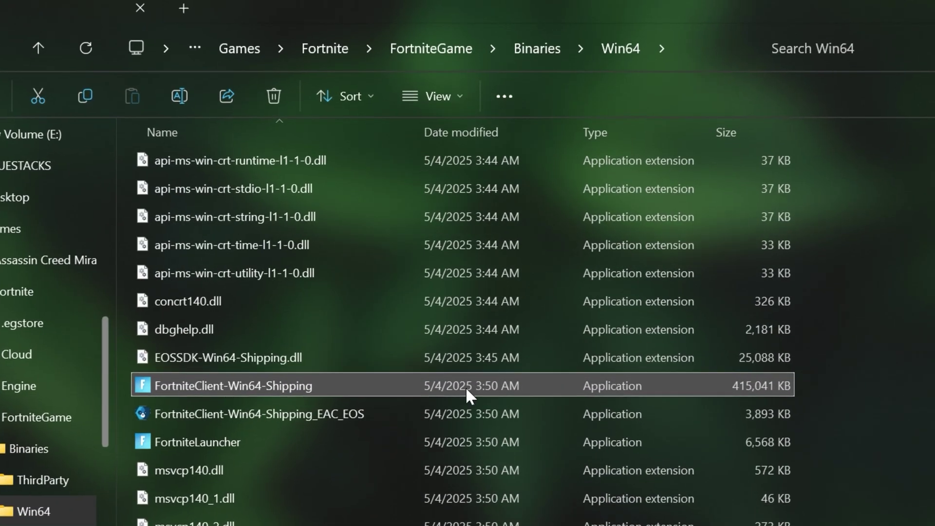
Copy the Win64 folder's path and close the File Explorer window.
click(687, 59)
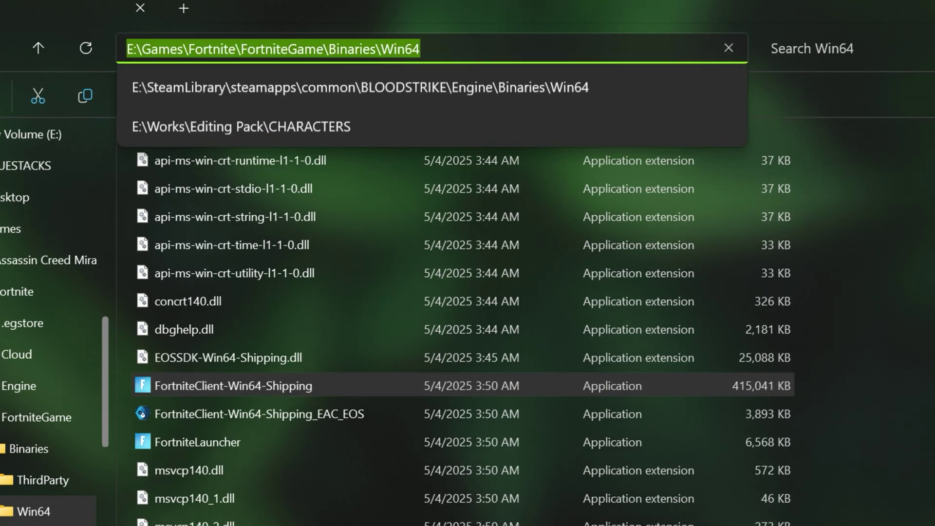
right_click(423, 45)
click(481, 95)
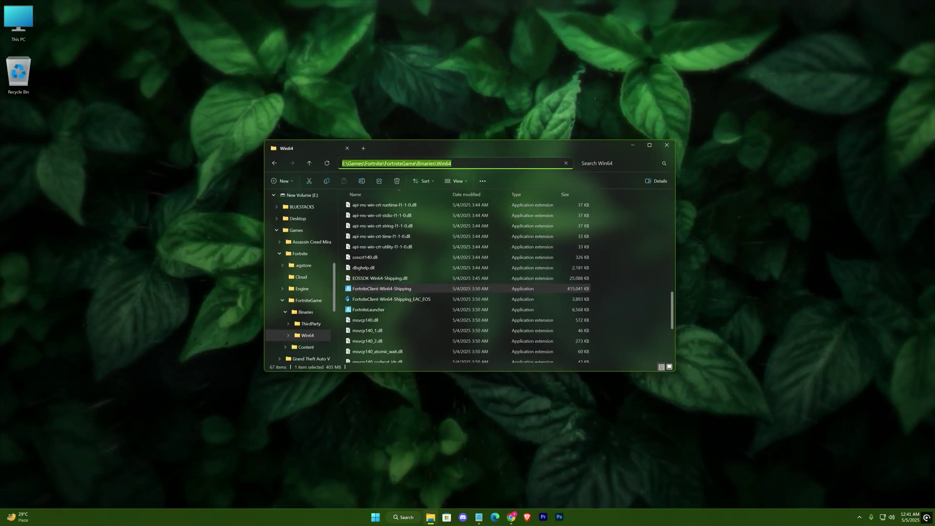
click(634, 245)
click(665, 144)
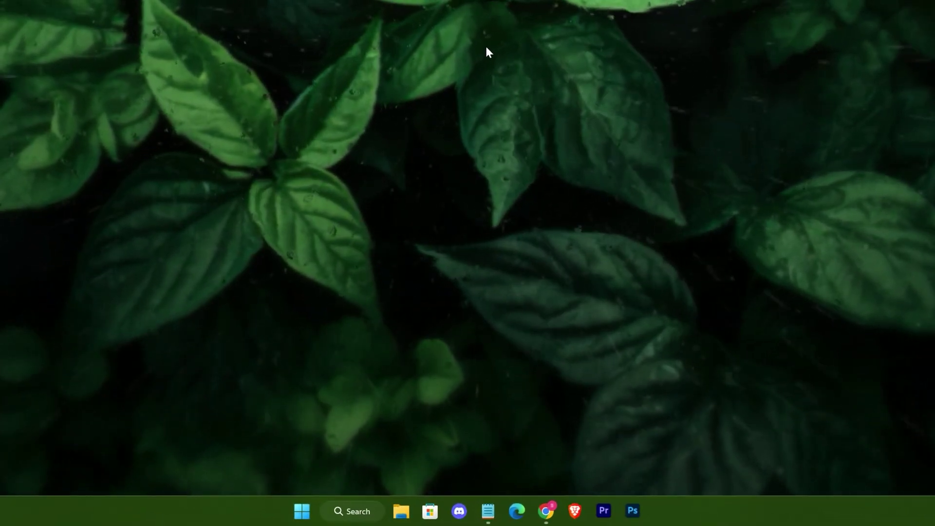
Search Windows for "graphics settings" and open the Graphics settings page.
key(super)
text(graphic)
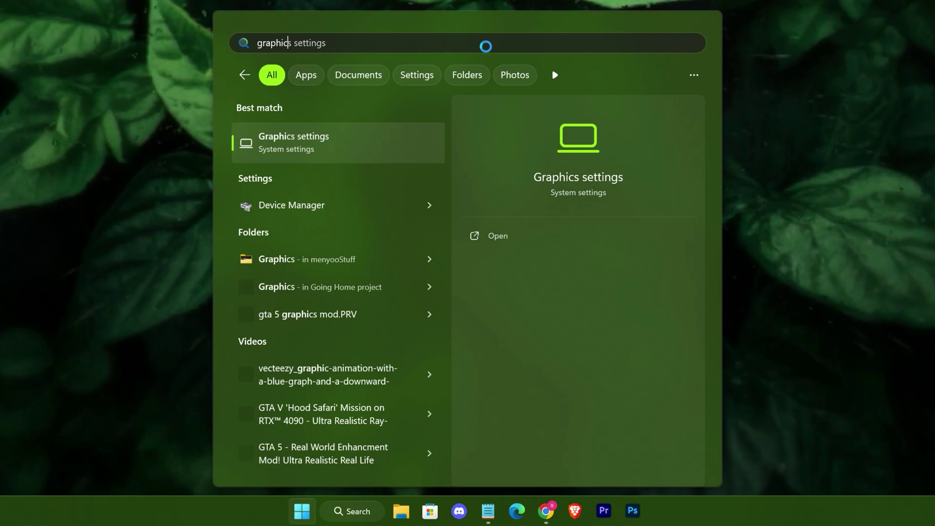
text(s settings)
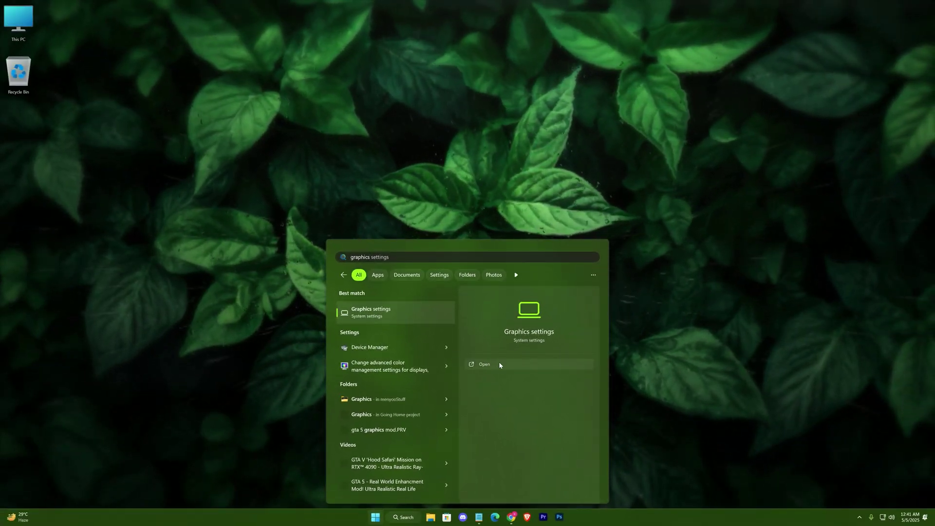
click(499, 364)
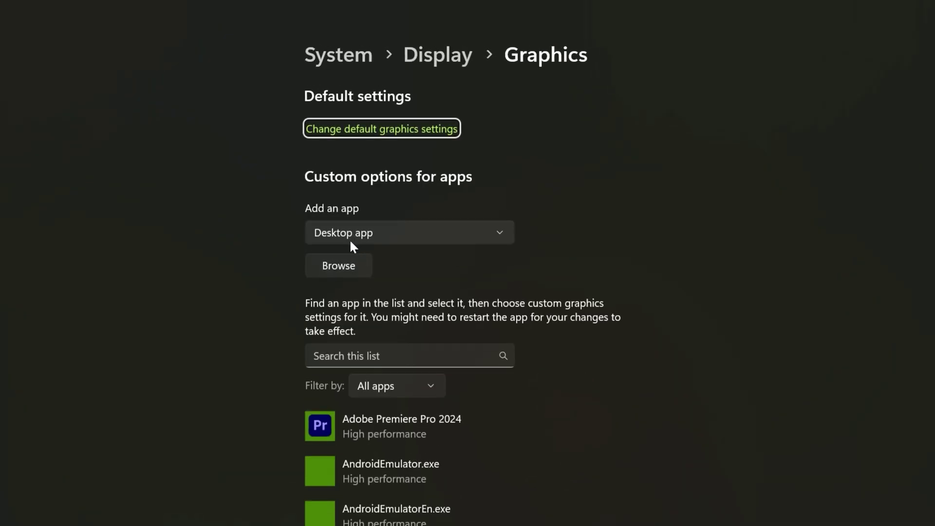
Add FortniteClient-Win64-Shipping from E:\Games\Fortnite\FortniteGame\Binaries\Win64 as a desktop app with custom graphics options, using the copied path.
click(346, 266)
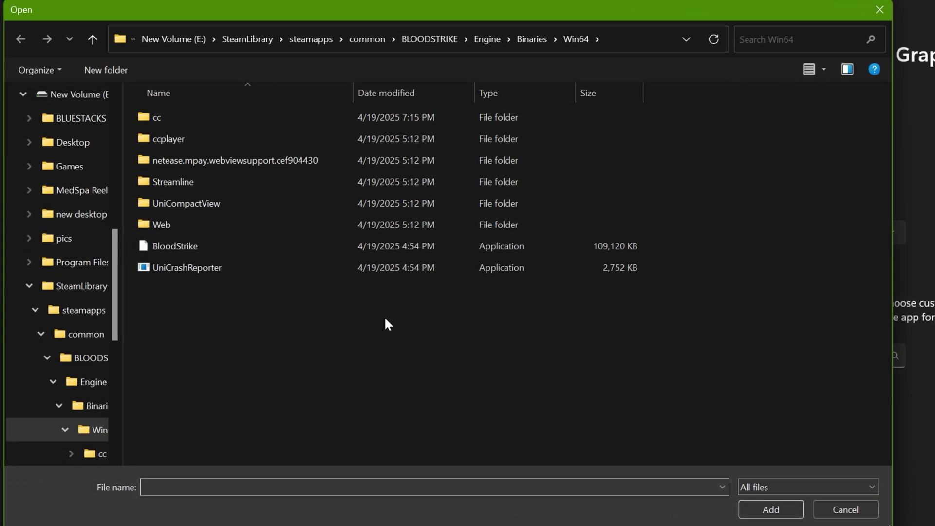
click(628, 41)
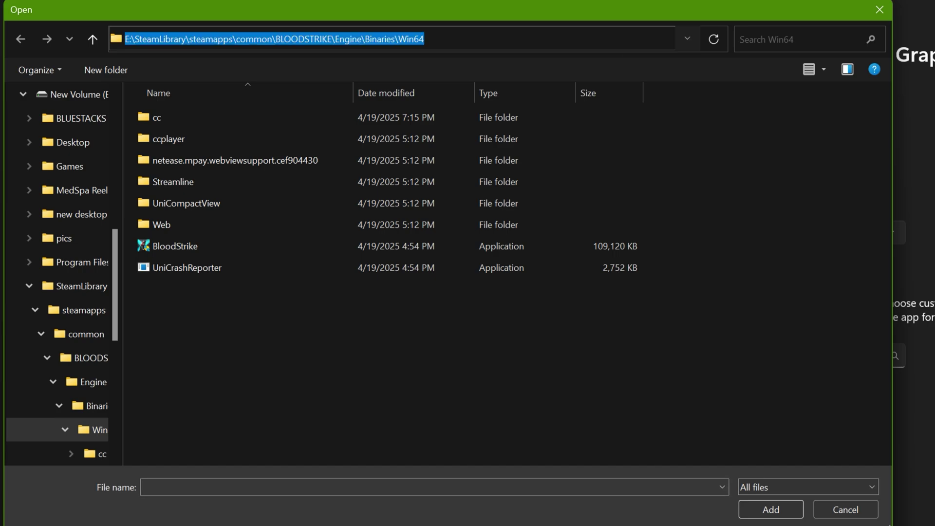
right_click(444, 42)
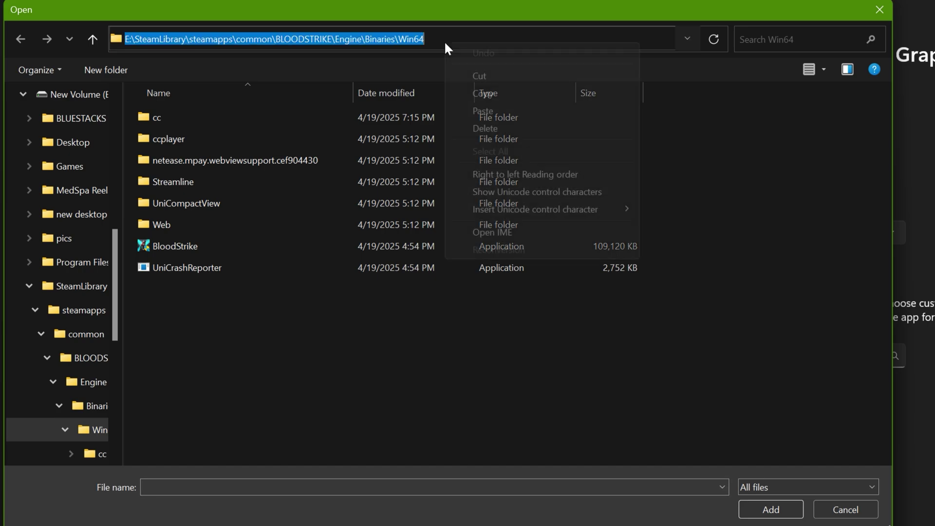
click(520, 111)
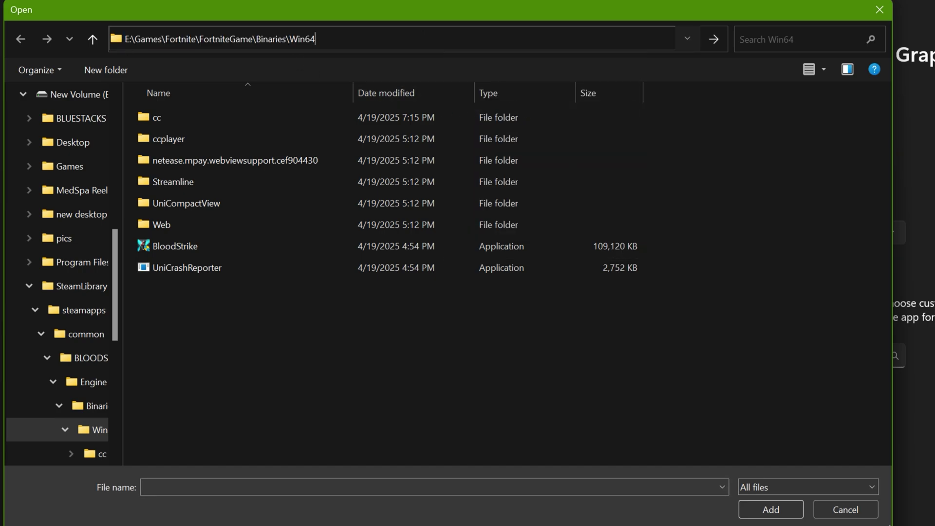
key(Return)
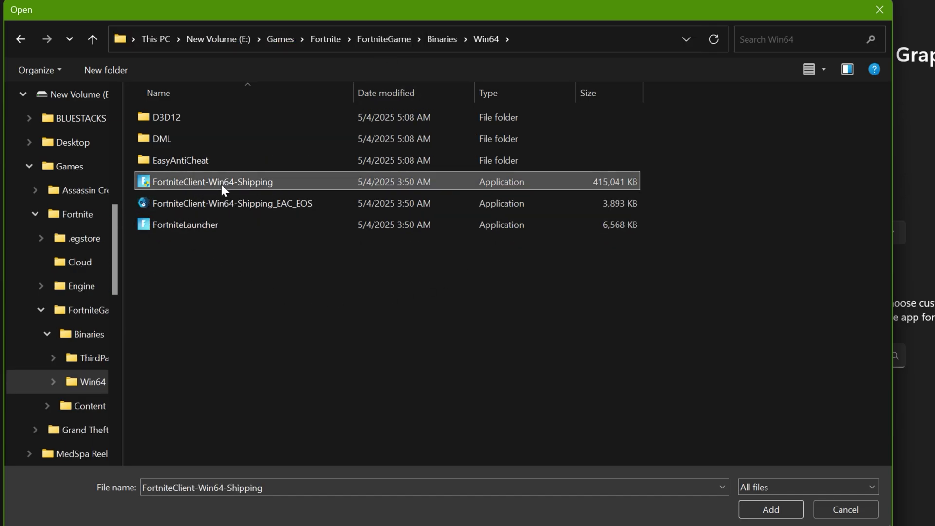
click(755, 507)
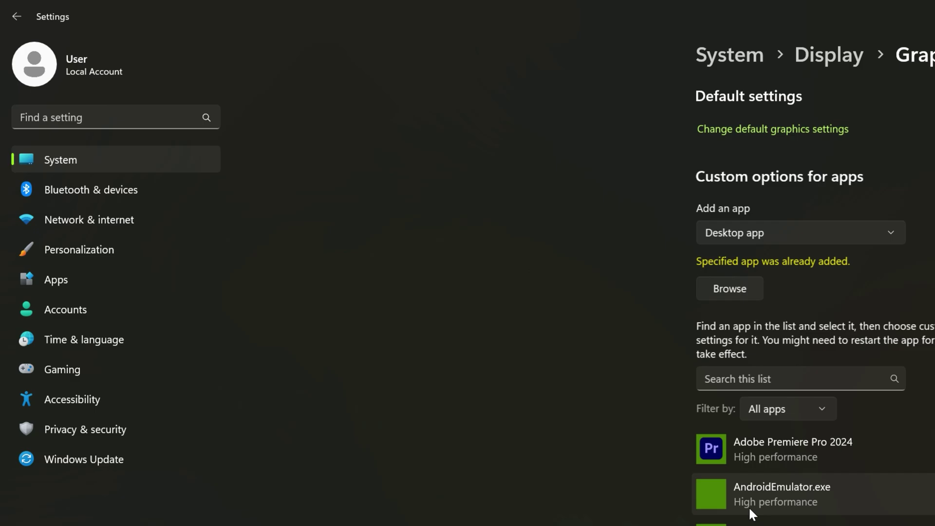
Set Fortnite's graphics preference to High performance and save it.
scroll(528, 241, down, 2)
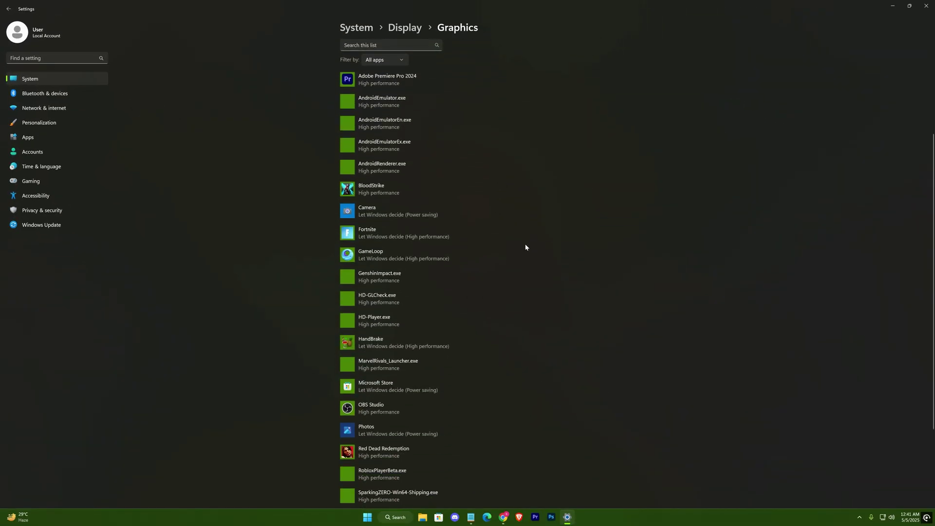
scroll(525, 246, up, 2)
click(388, 302)
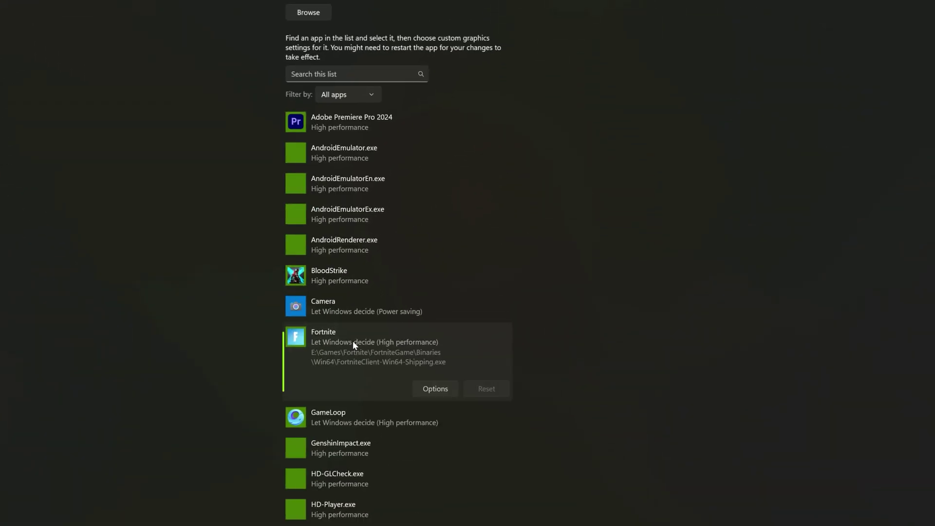
click(434, 388)
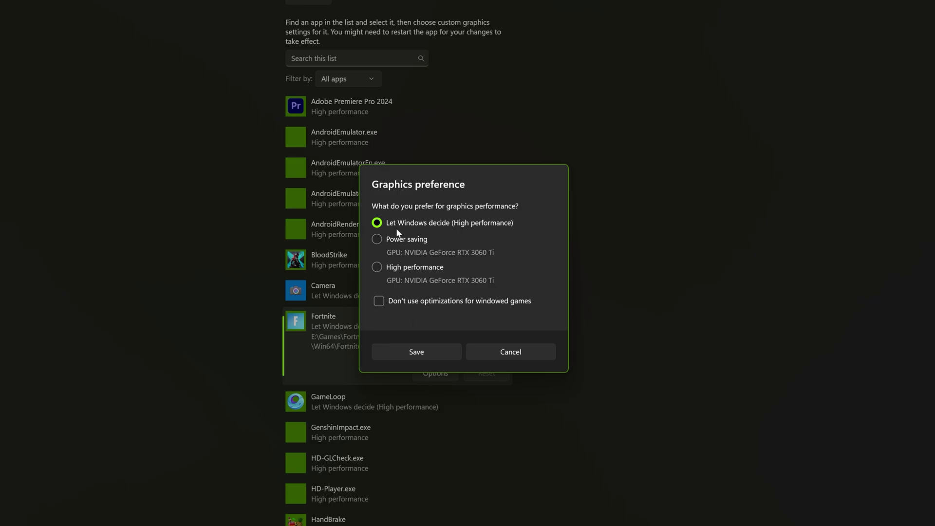
click(383, 267)
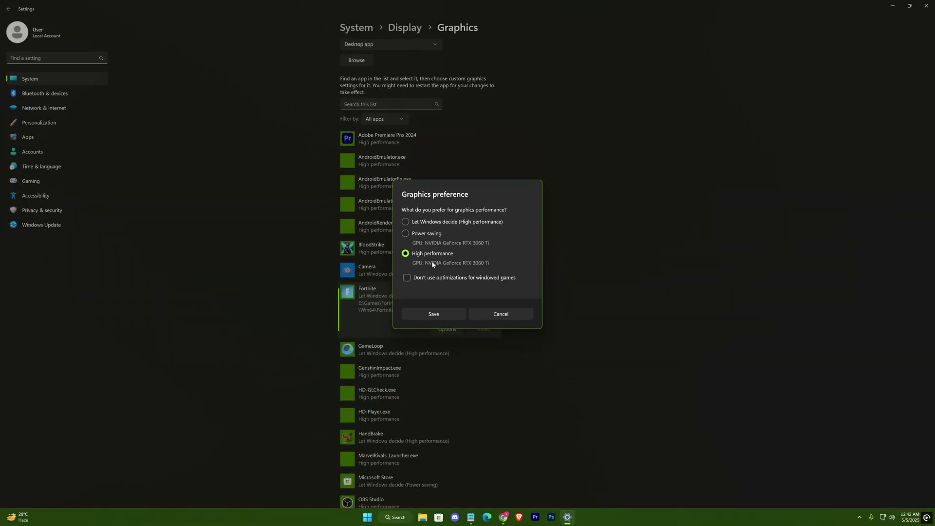
click(432, 317)
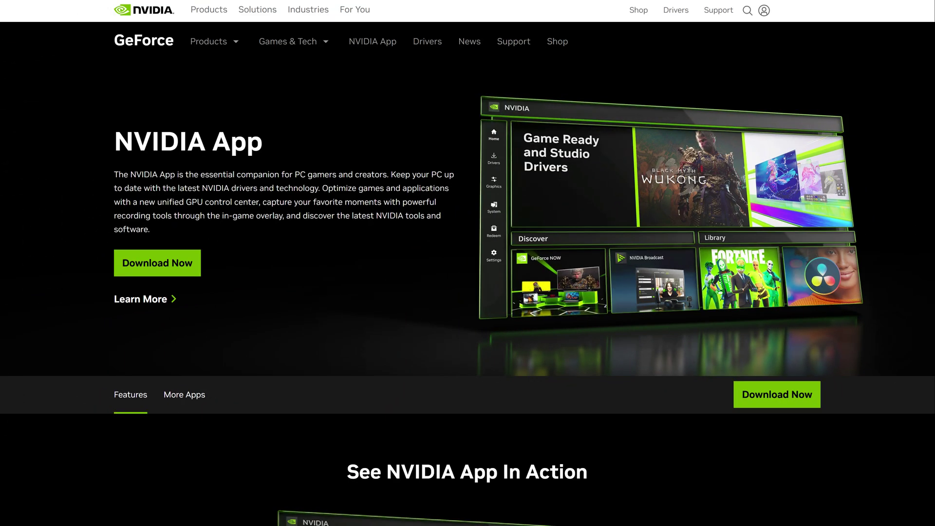
Look through the NVIDIA App web page, from its overview to the drivers and GPU Control Center sections.
scroll(467, 263, down, 4)
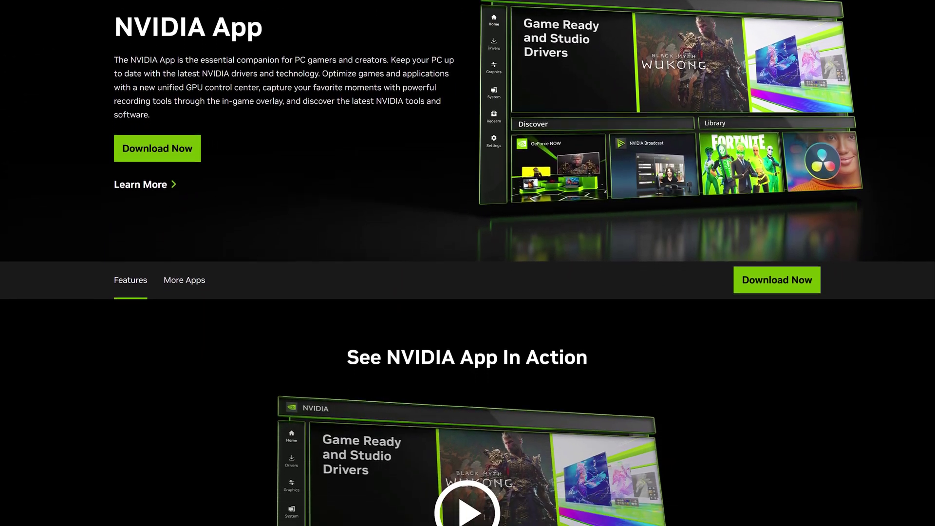
scroll(467, 263, down, 10)
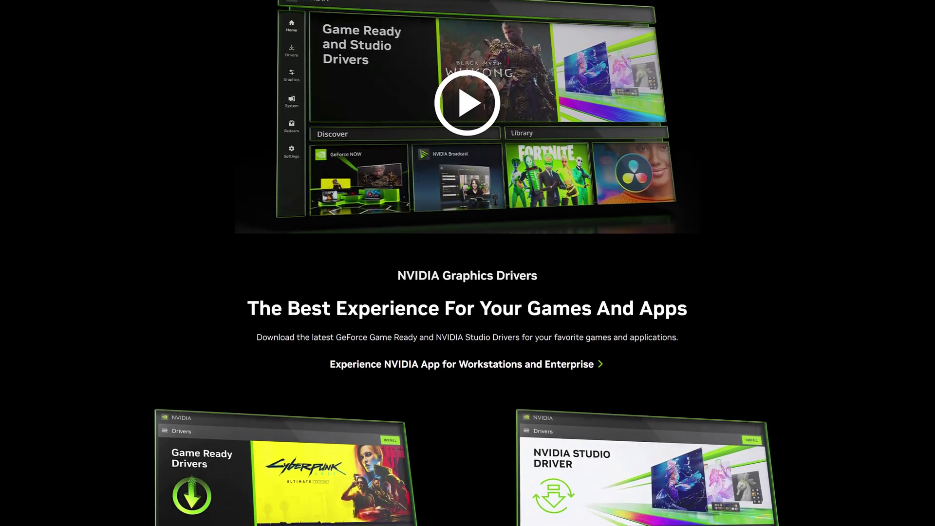
scroll(468, 262, down, 12)
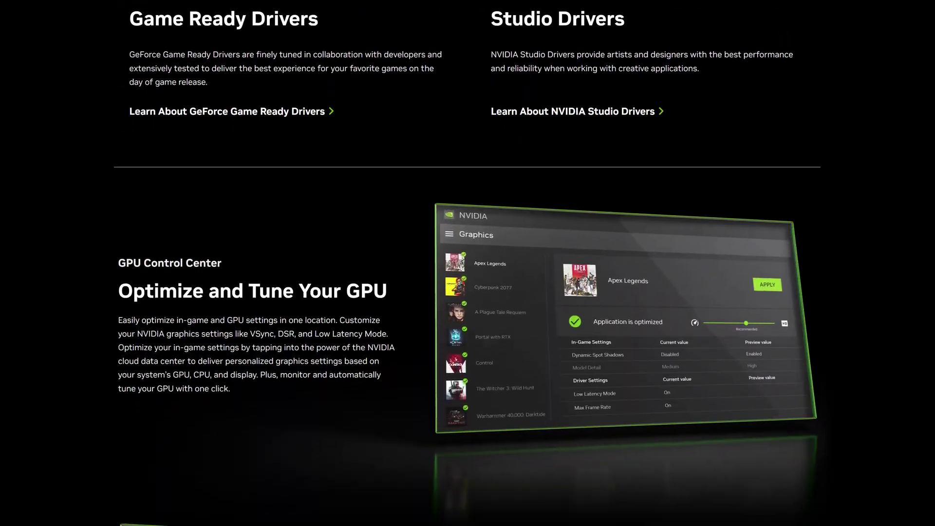
scroll(467, 262, down, 3)
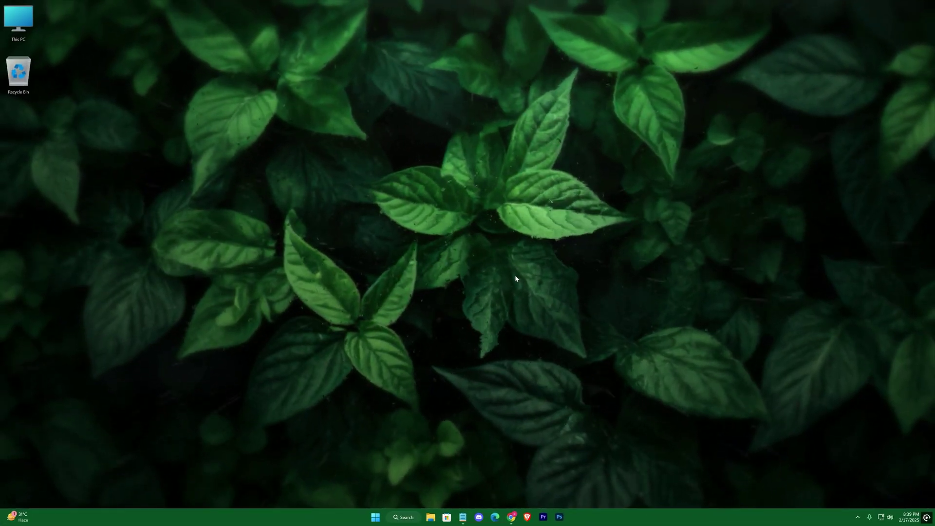
Open the NVIDIA App through Windows search and choose Game Ready Driver as the driver type on the Drivers page.
key(super)
text(nvidia)
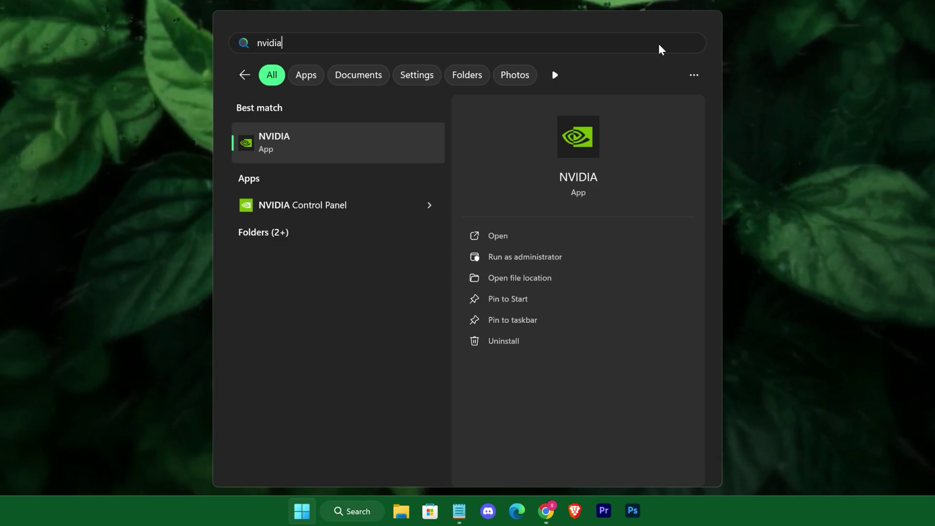
key(Return)
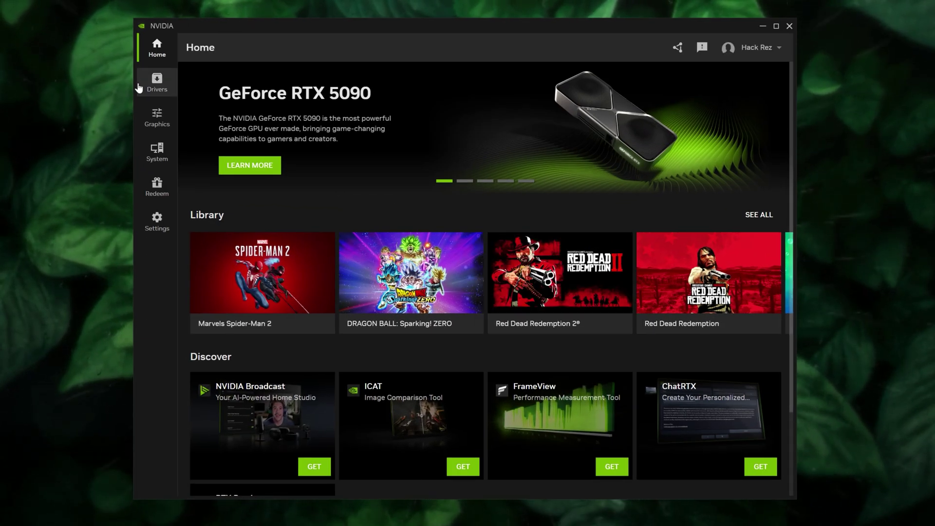
click(138, 88)
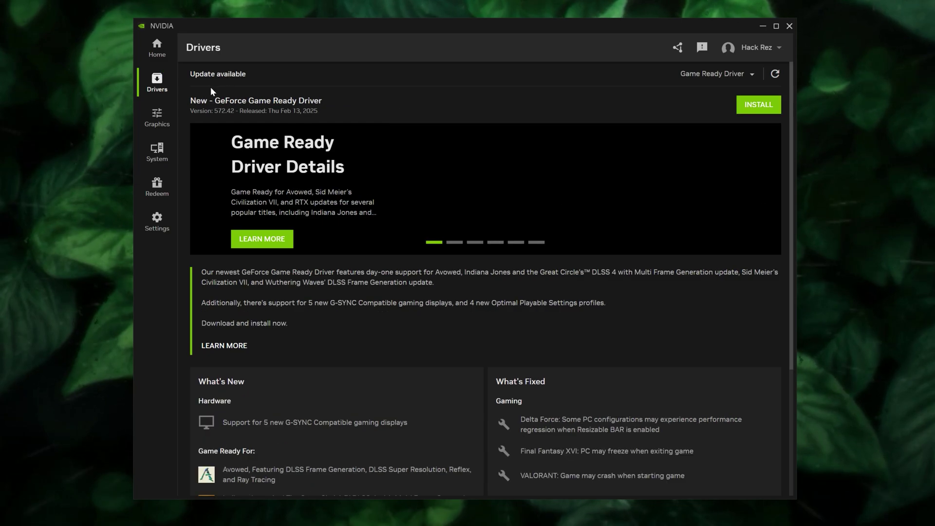
click(745, 76)
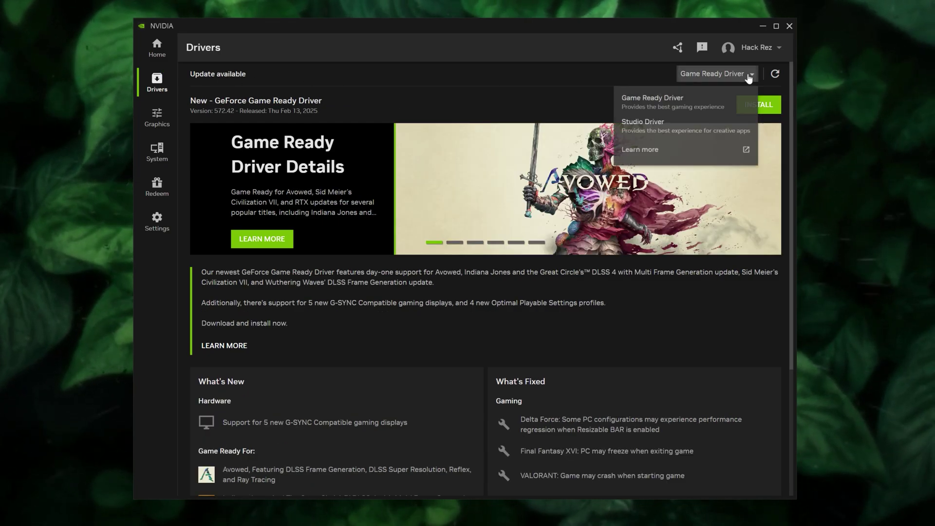
click(678, 103)
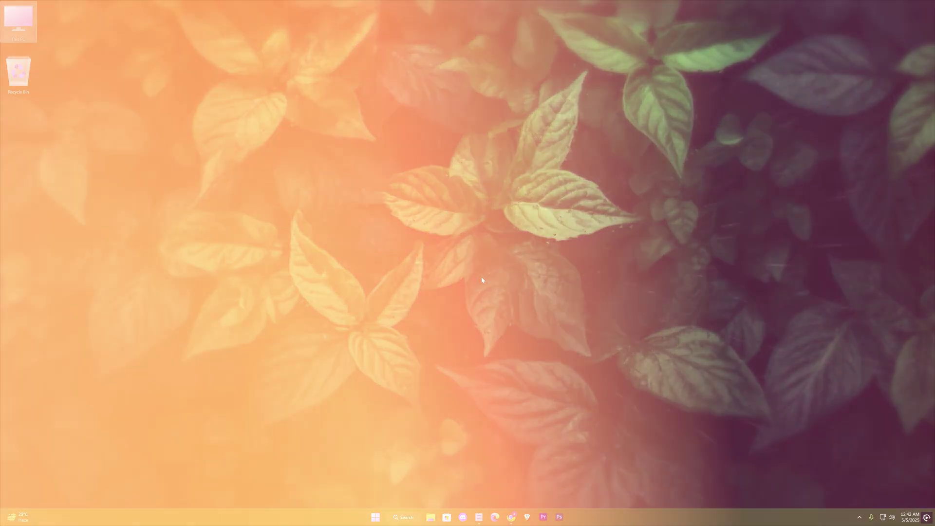
Open NVIDIA Control Panel from the desktop's extended context options.
right_click(596, 203)
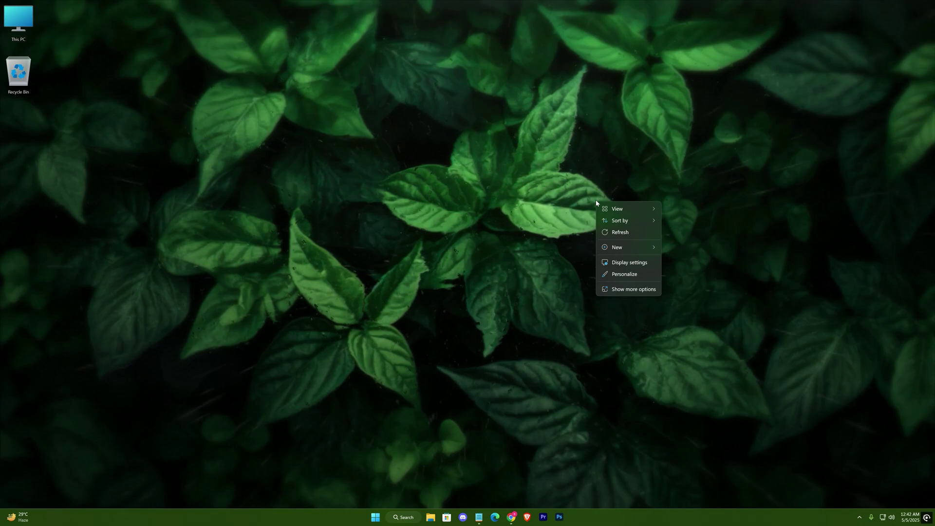
click(621, 289)
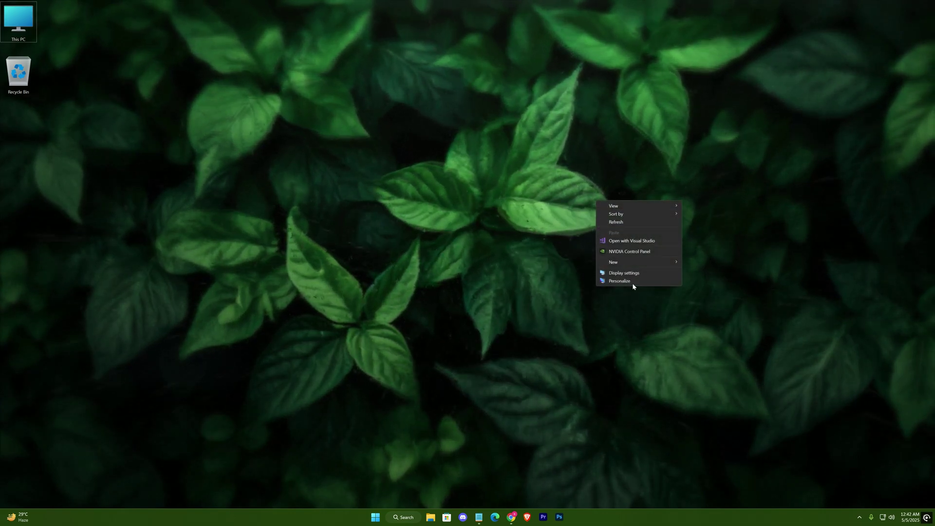
click(642, 252)
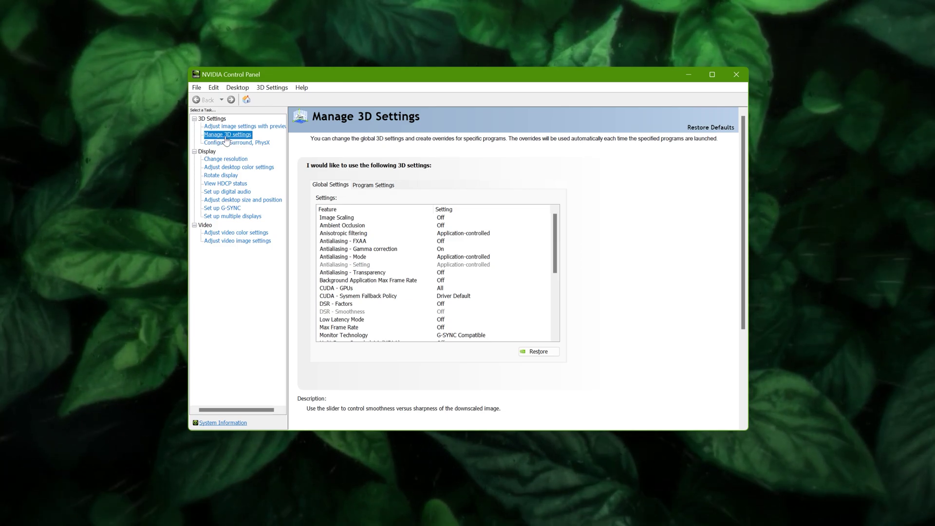
Add Fortnite (fortniteclient-win64-shipping.exe) to the program-specific 3D settings, sorting the program list A to Z.
click(381, 186)
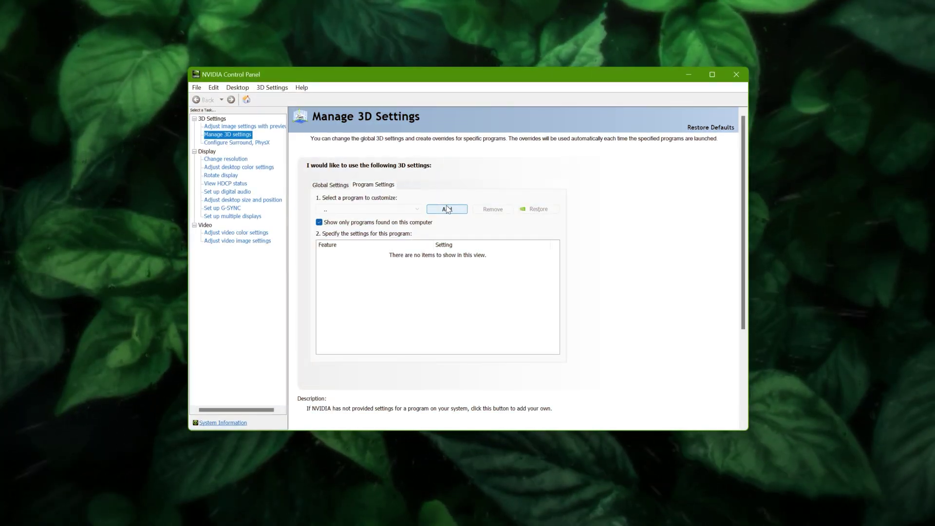
click(447, 209)
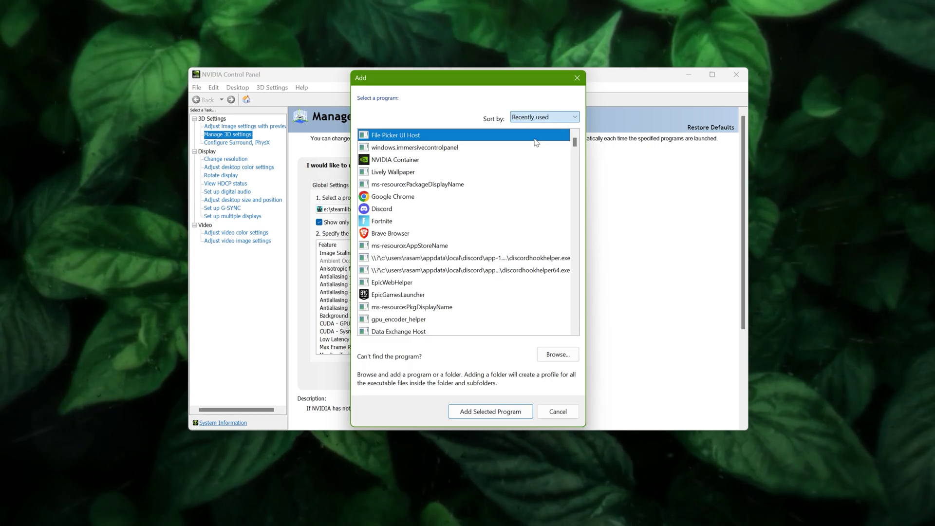
click(536, 142)
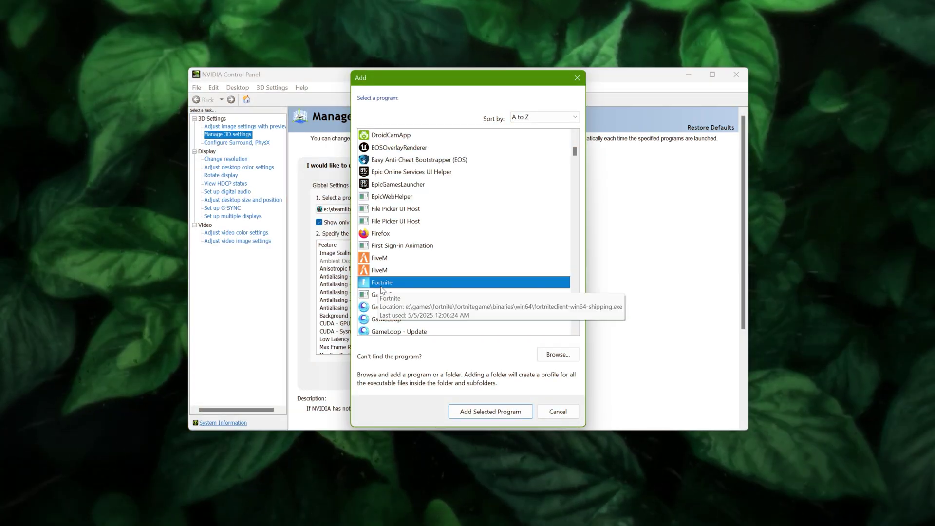
click(499, 413)
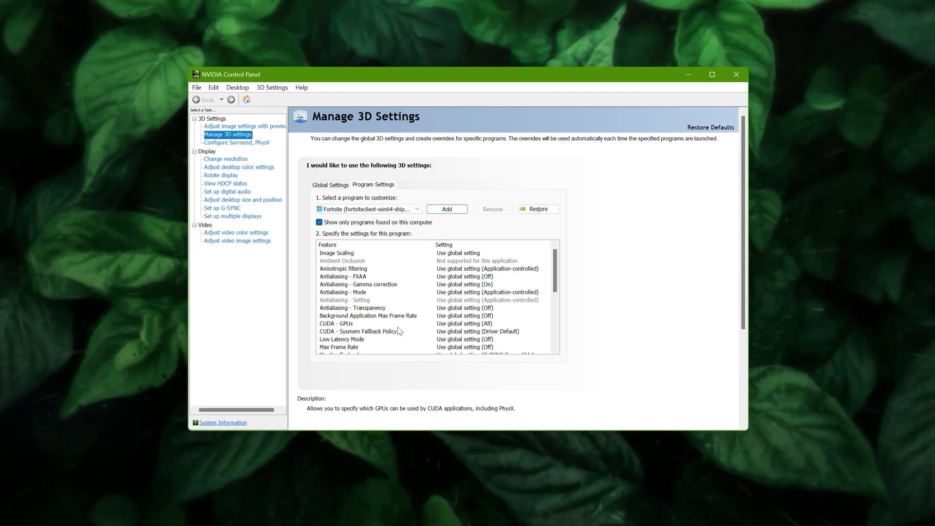
Set Fortnite's Power management mode to Prefer maximum performance and Texture filtering - Quality to High performance.
scroll(398, 331, down, 3)
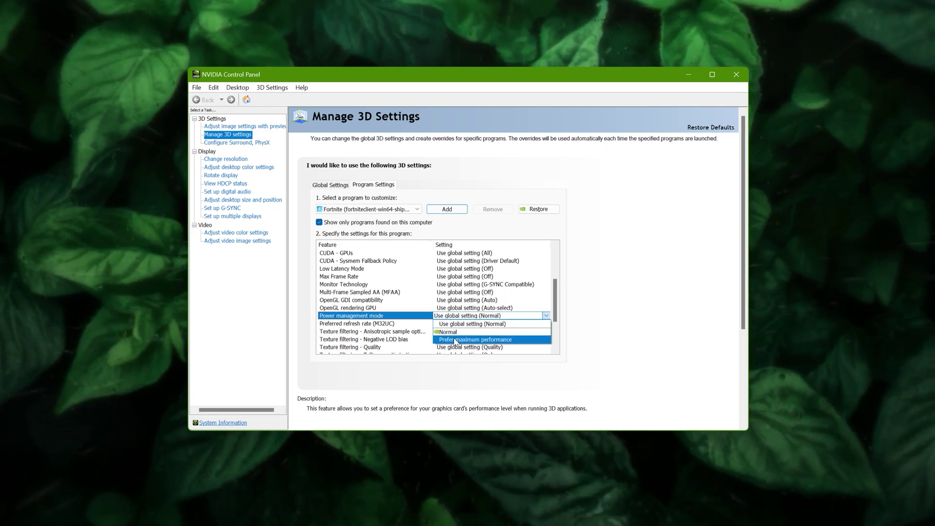
click(454, 341)
scroll(422, 303, down, 1)
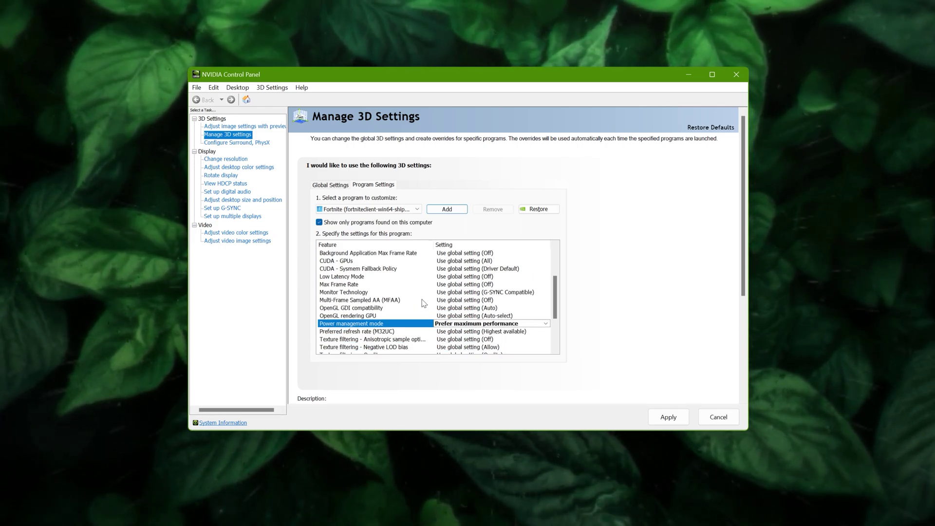
scroll(424, 303, down, 1)
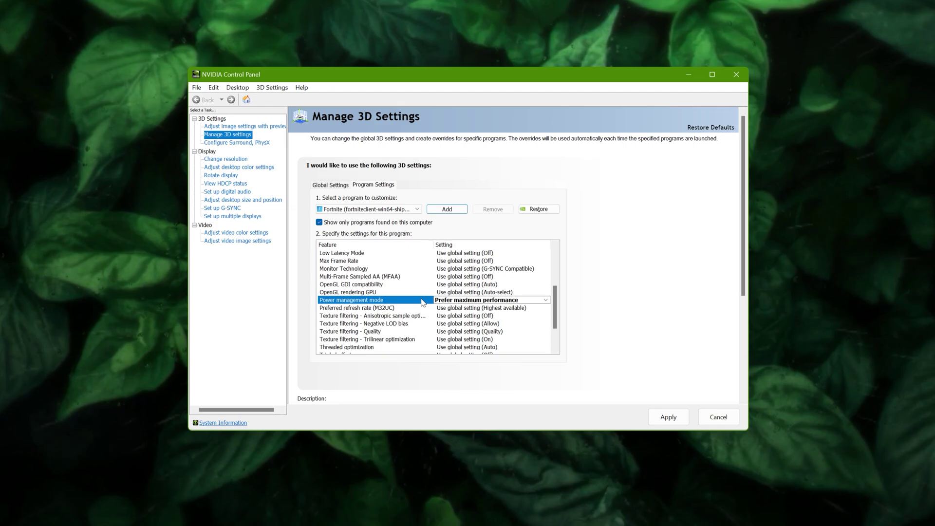
scroll(423, 303, down, 1)
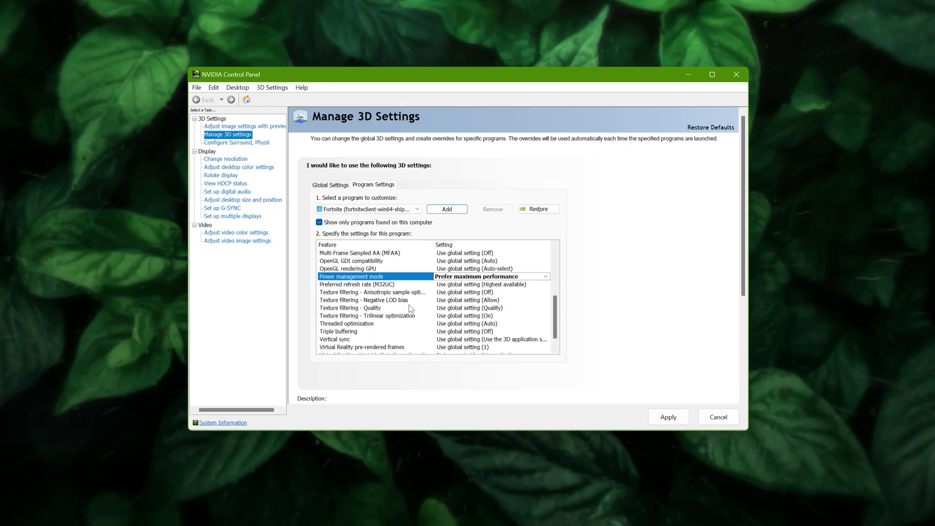
click(409, 310)
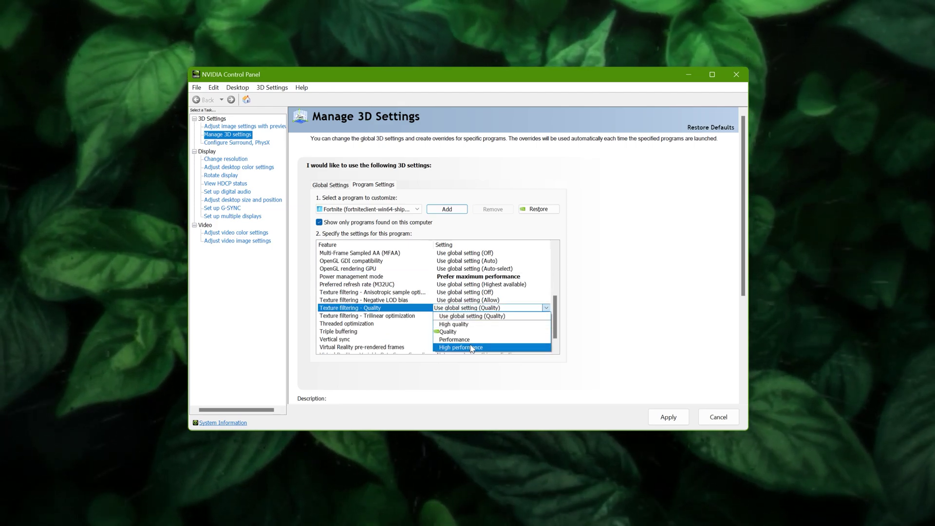
click(471, 348)
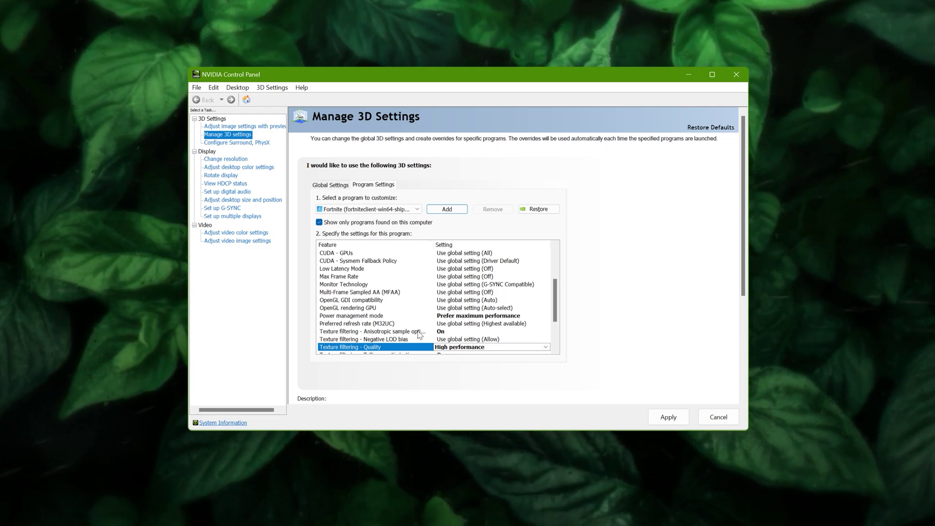
Set Fortnite's Threaded optimization to On and Vertical sync to Off, applying the 3D settings.
scroll(417, 334, down, 3)
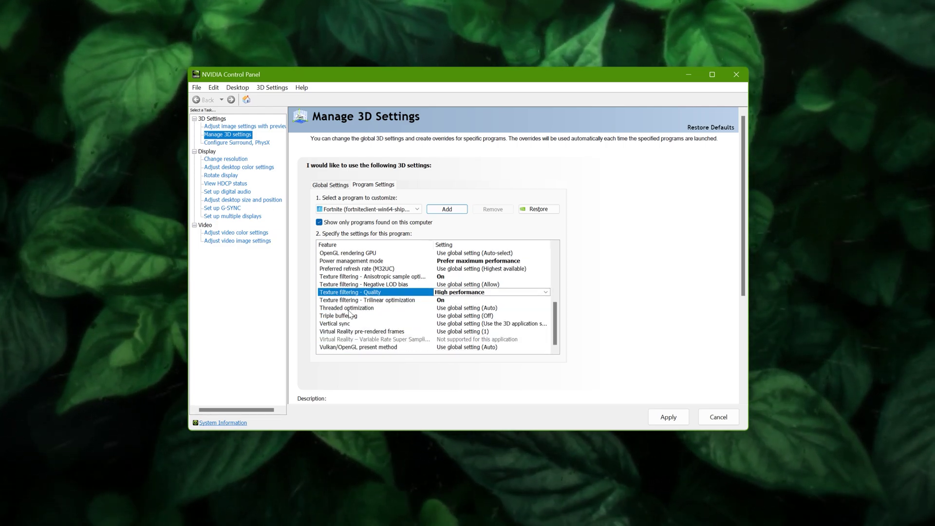
click(478, 309)
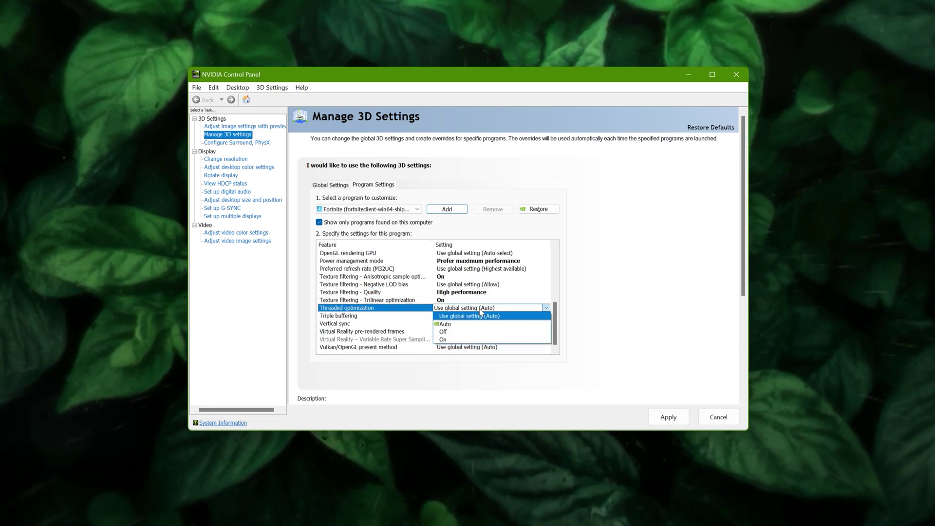
click(445, 339)
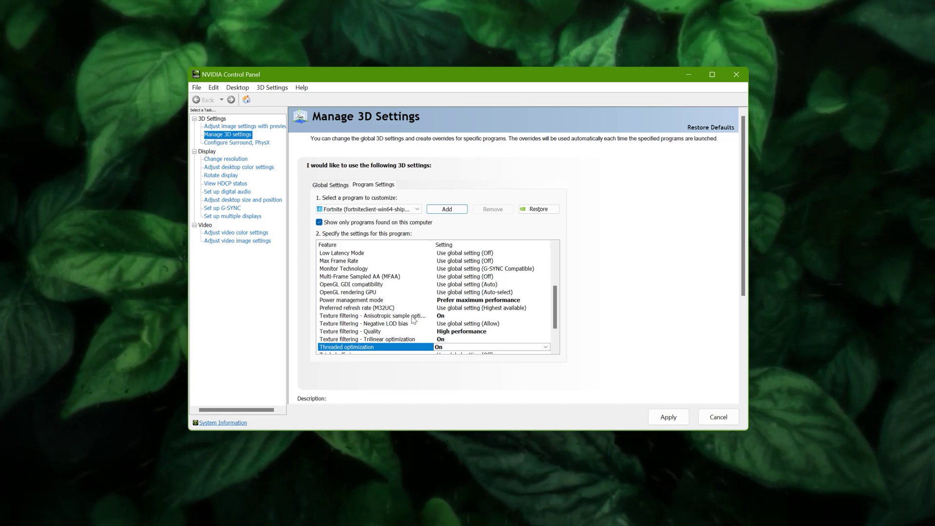
scroll(409, 307, down, 2)
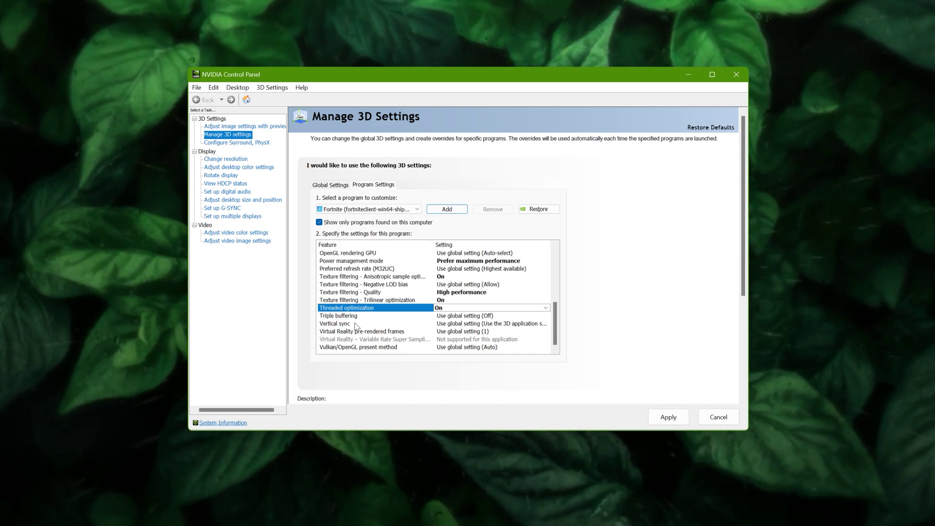
click(472, 324)
click(468, 348)
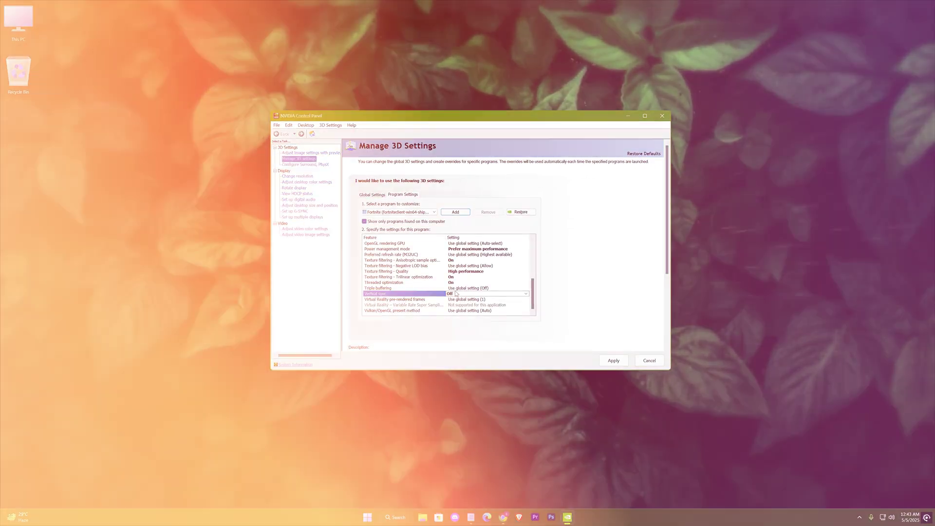
click(669, 418)
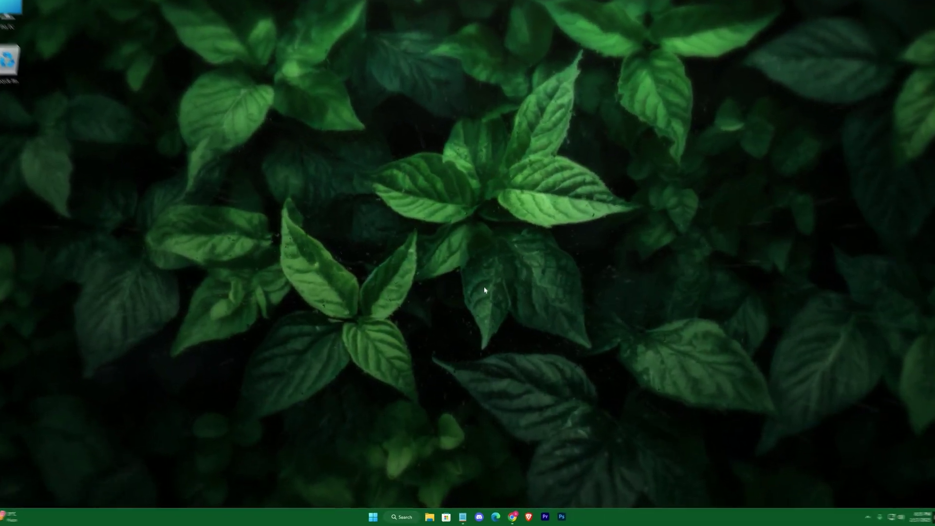
In Windows Gaming settings, leave "Allow your controller to open Game Bar" set to Off and return to the Gaming overview.
key(super)
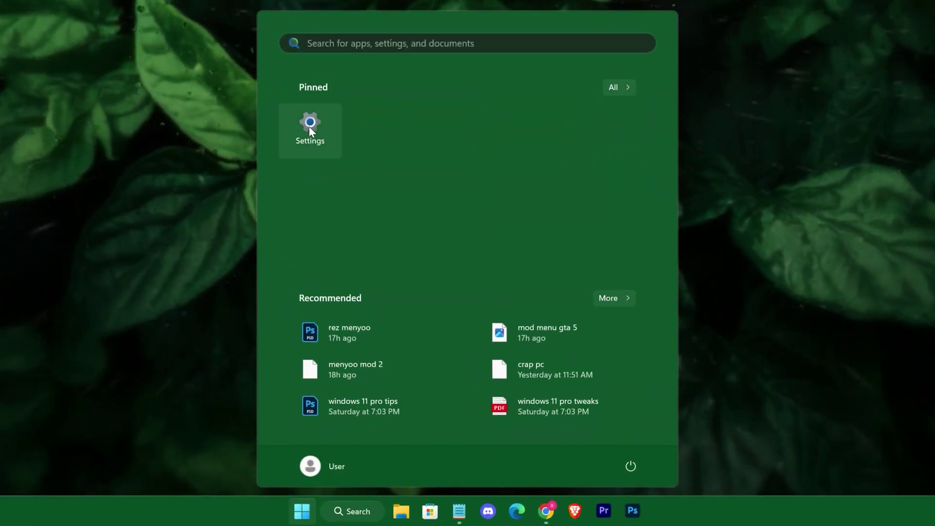
click(308, 125)
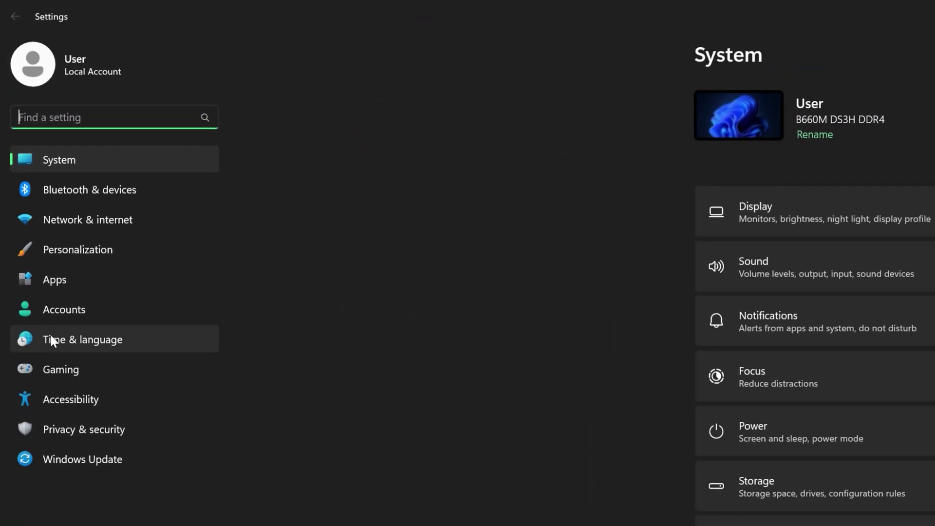
click(139, 374)
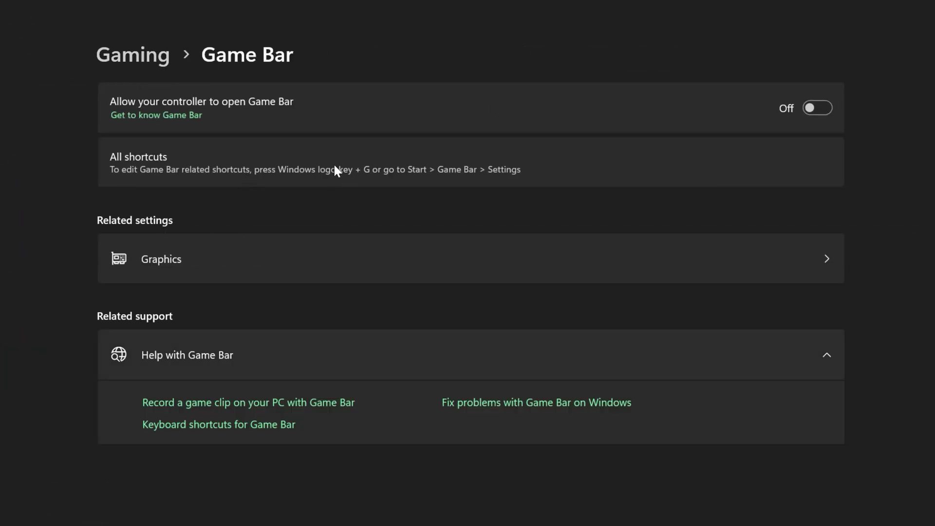
click(818, 115)
click(818, 114)
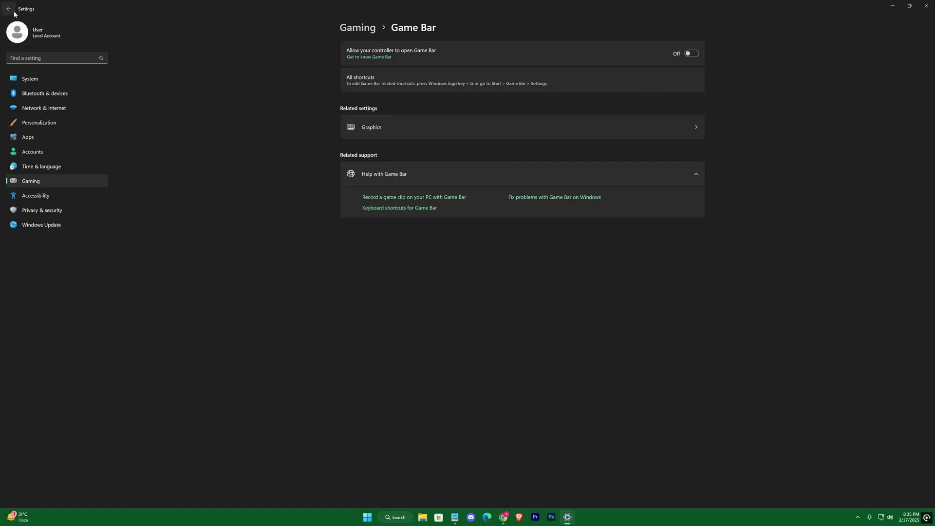
click(9, 9)
click(553, 113)
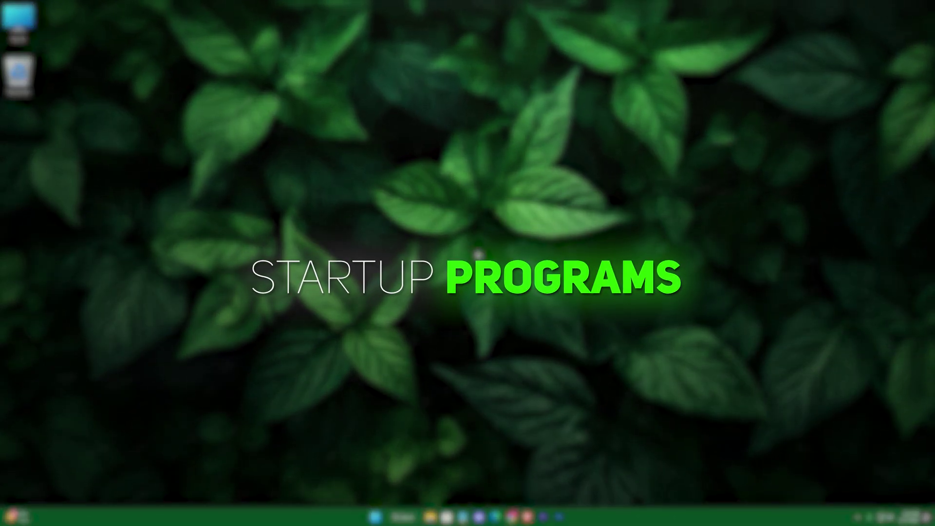
Disable Autodesk Genuine Service among the startup apps in Task Manager.
key(ctrl+shift+Escape)
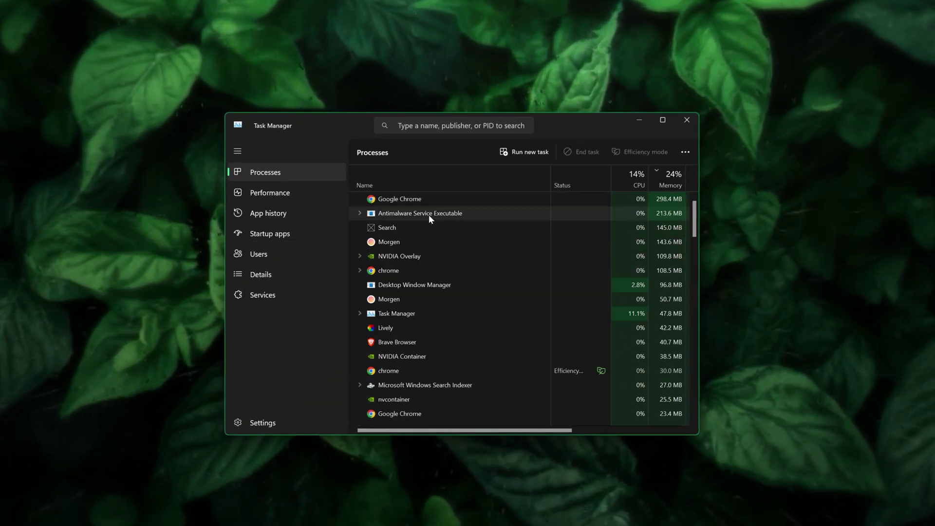
click(271, 233)
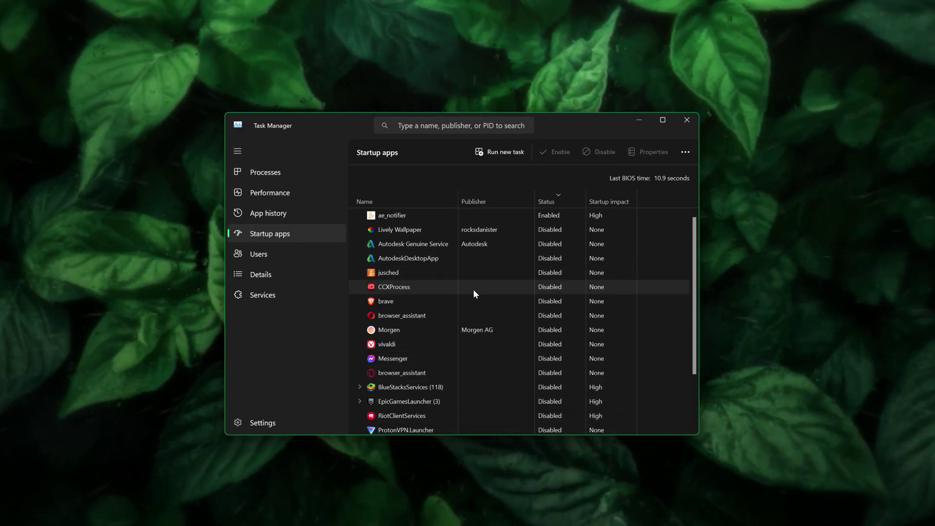
double_click(519, 244)
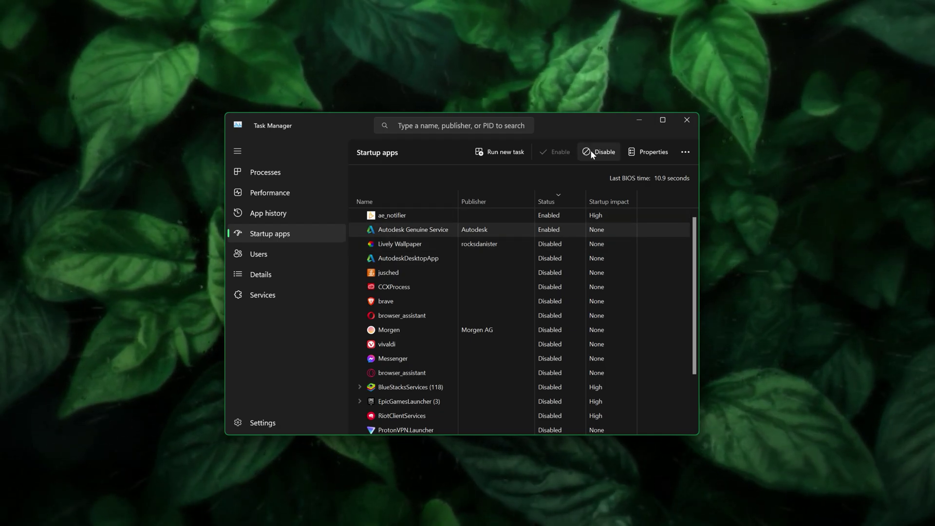
click(598, 151)
scroll(533, 297, down, 3)
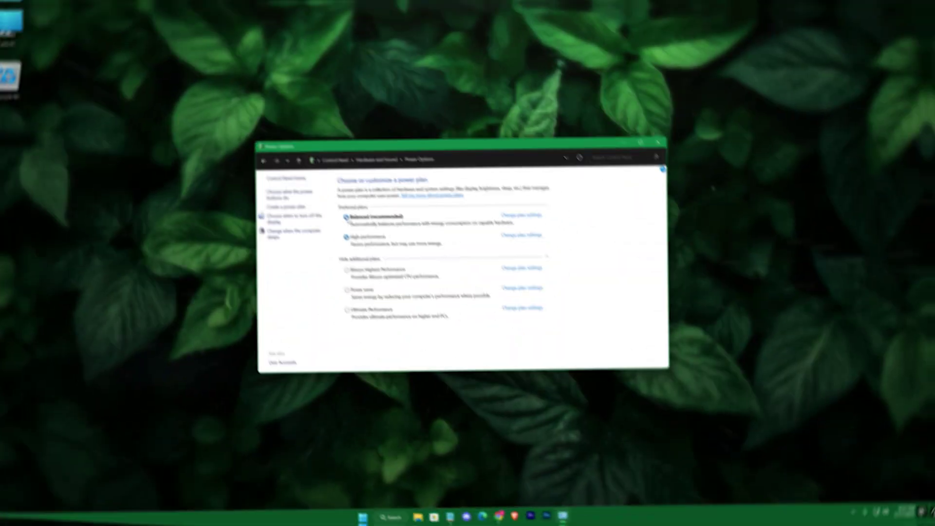
Select the Balanced (recommended) power plan in Power Options.
click(355, 217)
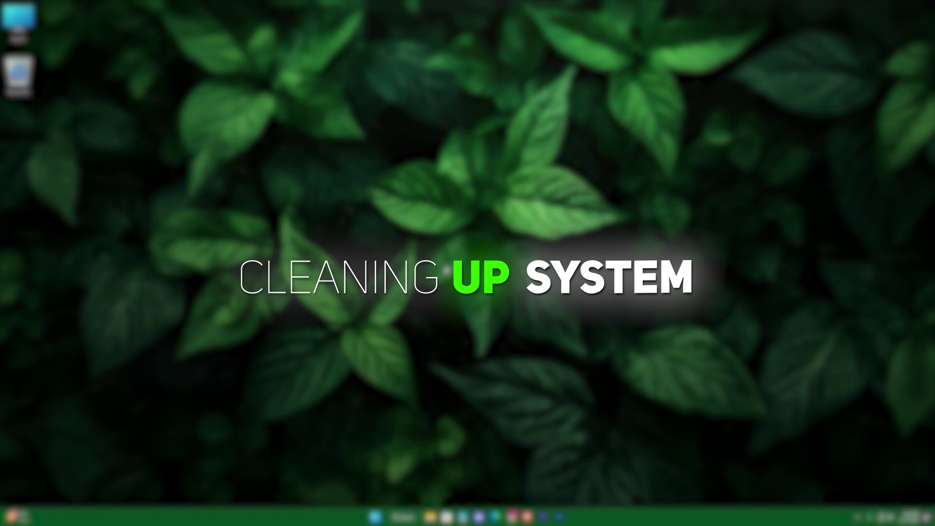
Open Disk Cleanup for the C: drive.
key(super)
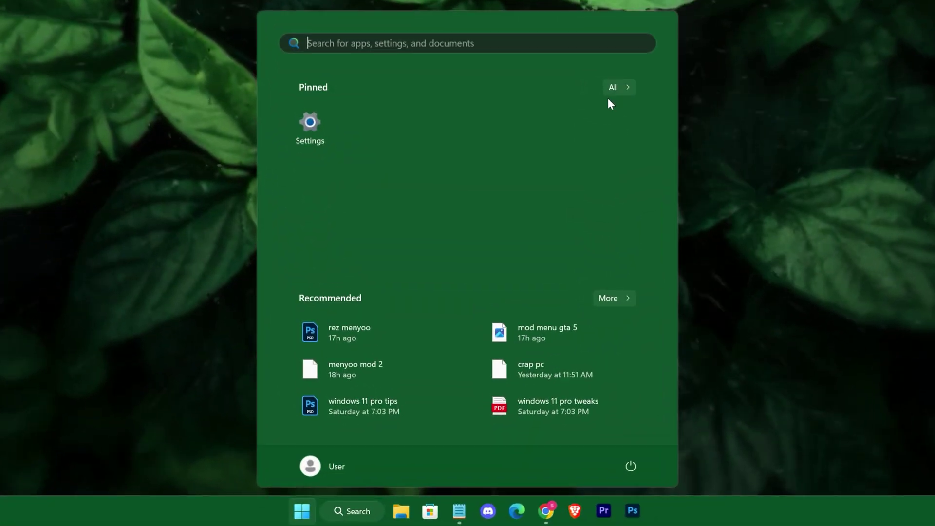
text(disk)
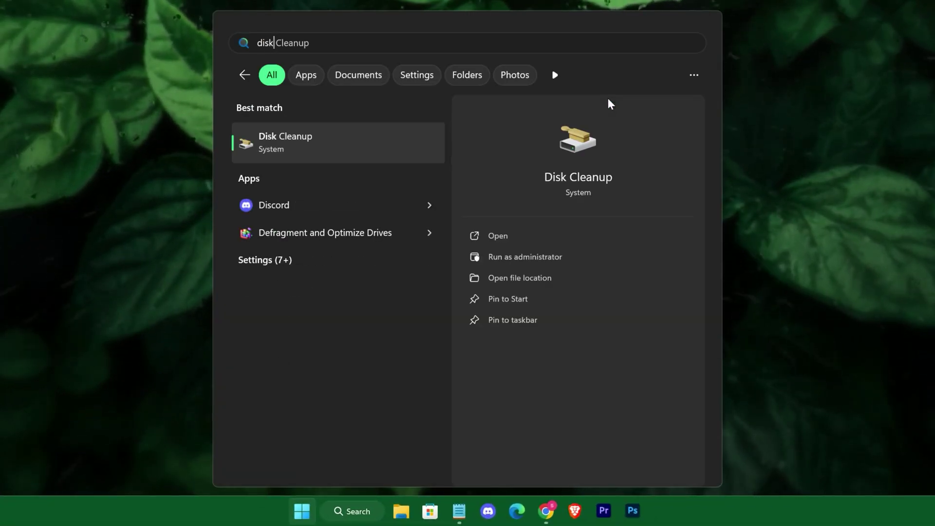
key(Return)
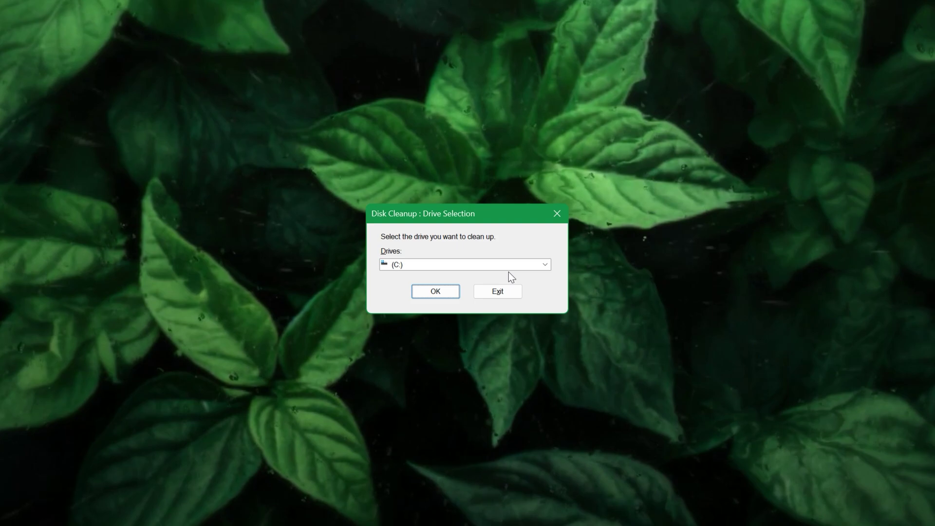
click(509, 267)
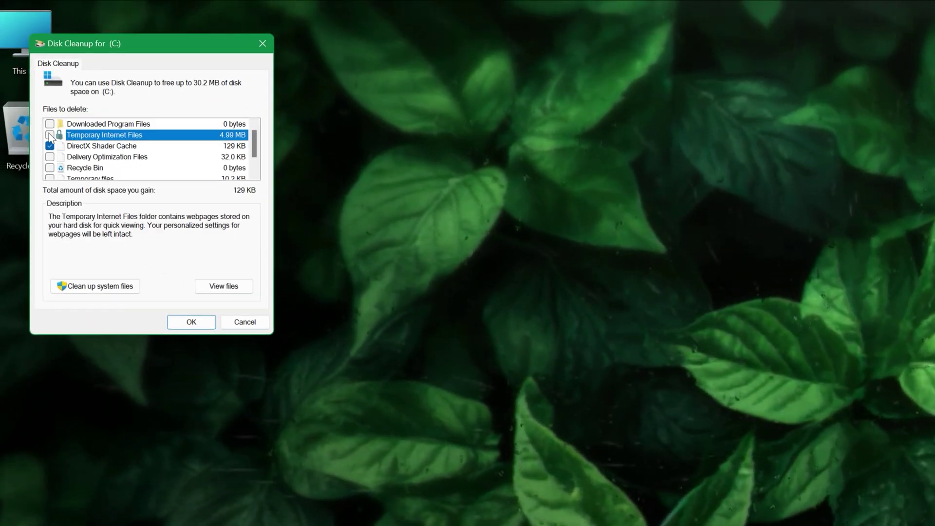
Permanently delete Temporary Internet Files, DirectX Shader Cache, Delivery Optimization Files, Temporary files and Thumbnails from C:, leaving the Recycle Bin excluded.
scroll(49, 158, down, 1)
click(50, 165)
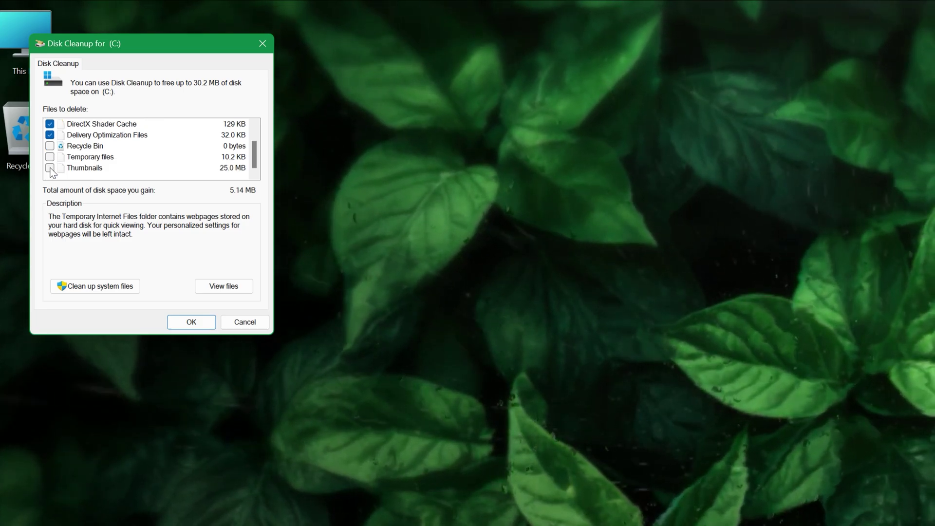
click(50, 157)
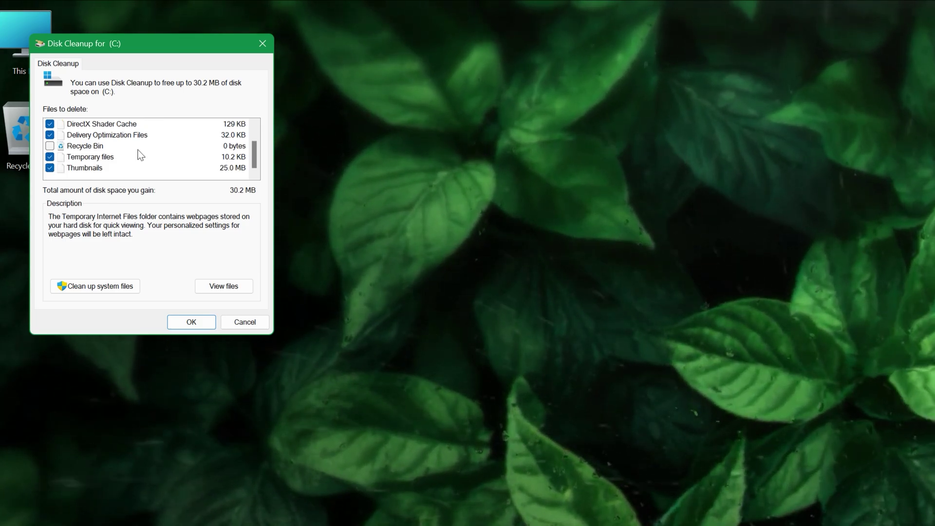
scroll(146, 160, up, 1)
click(190, 321)
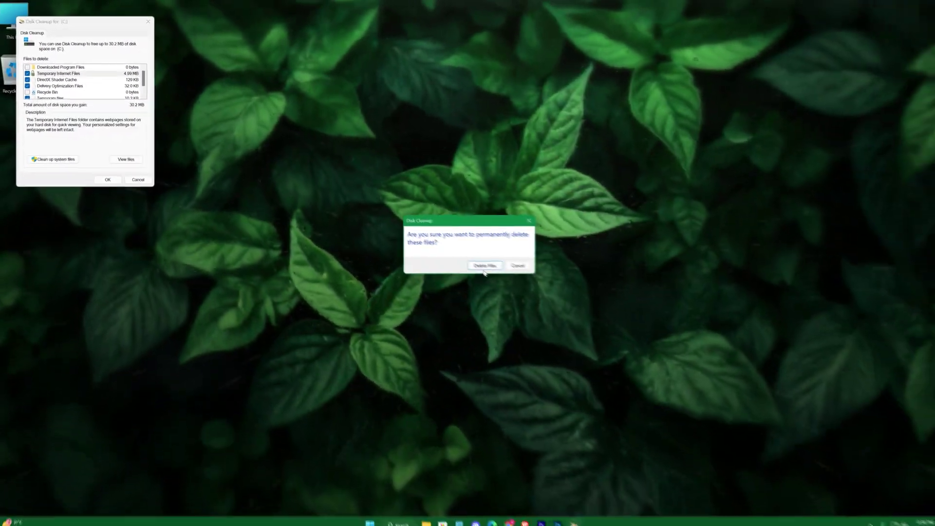
click(484, 266)
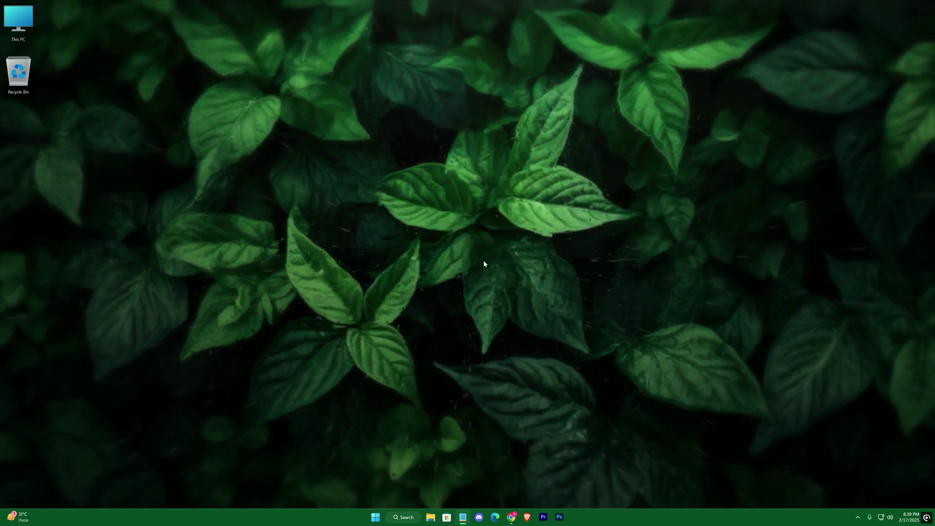
Open the %temp% folder and permanently delete all its contents, skipping the file that is in use.
key(super+r)
text(%temp)
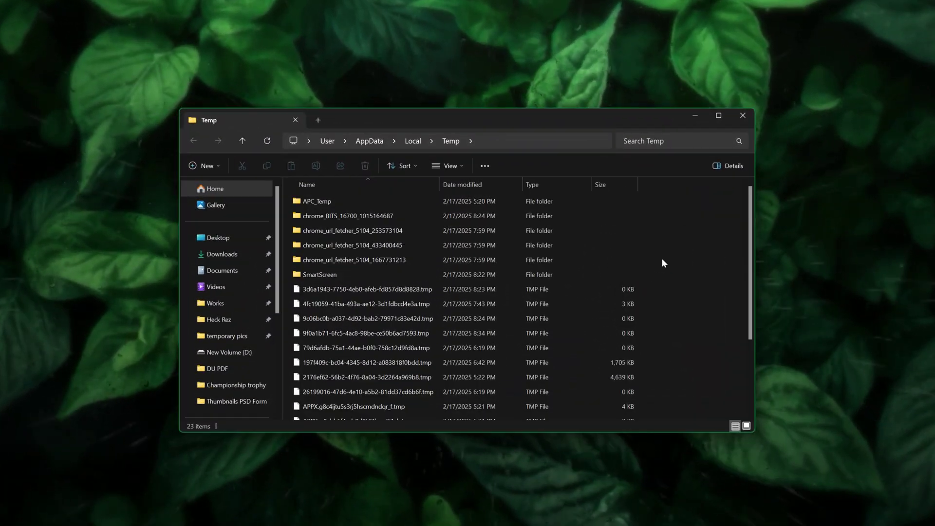
key(ctrl+a)
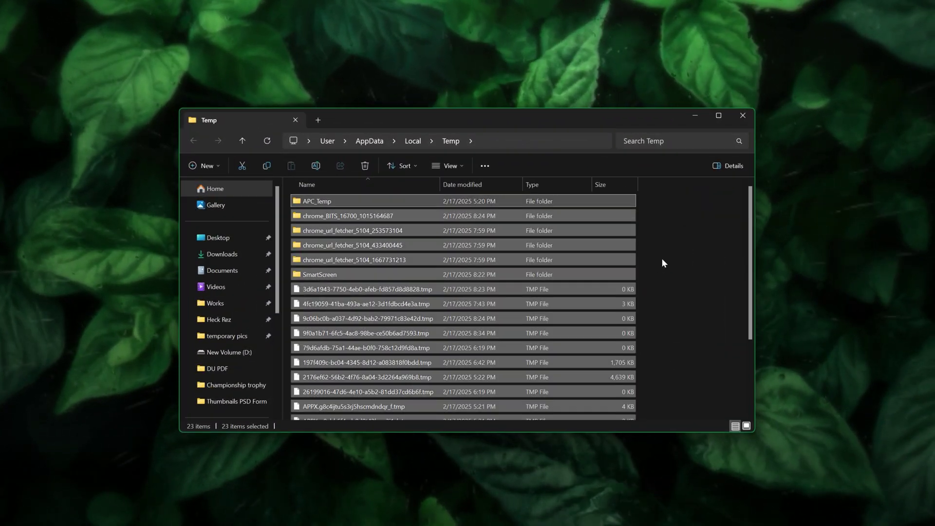
key(shift+Delete)
key(Return)
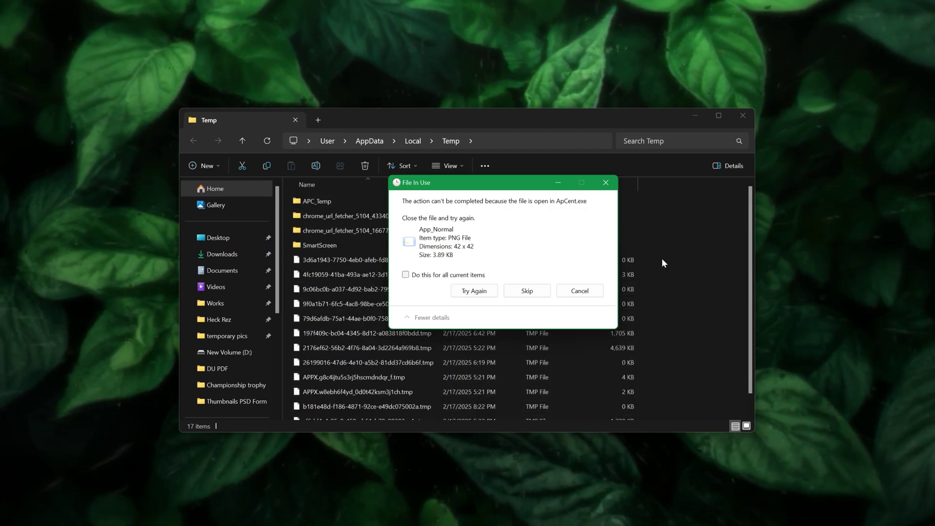
click(526, 292)
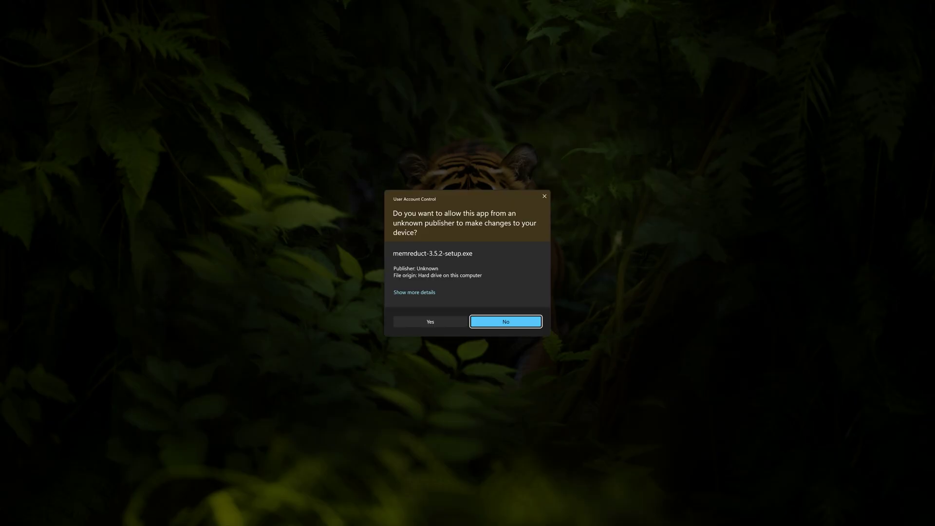
Allow memreduct-3.5.2-setup.exe to run, accept the license agreement and install Mem Reduct in C:\Program Files\Mem Reduct.
key(alt+y)
click(893, 6)
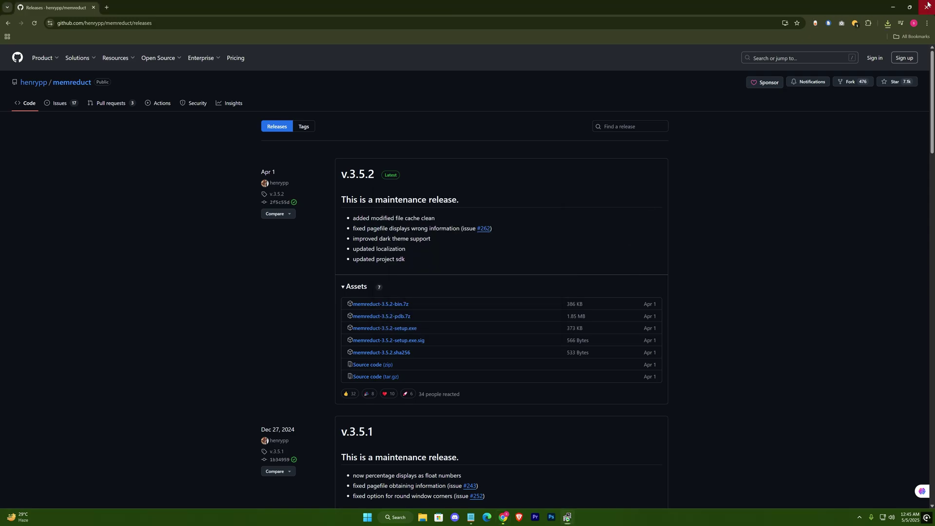
click(508, 314)
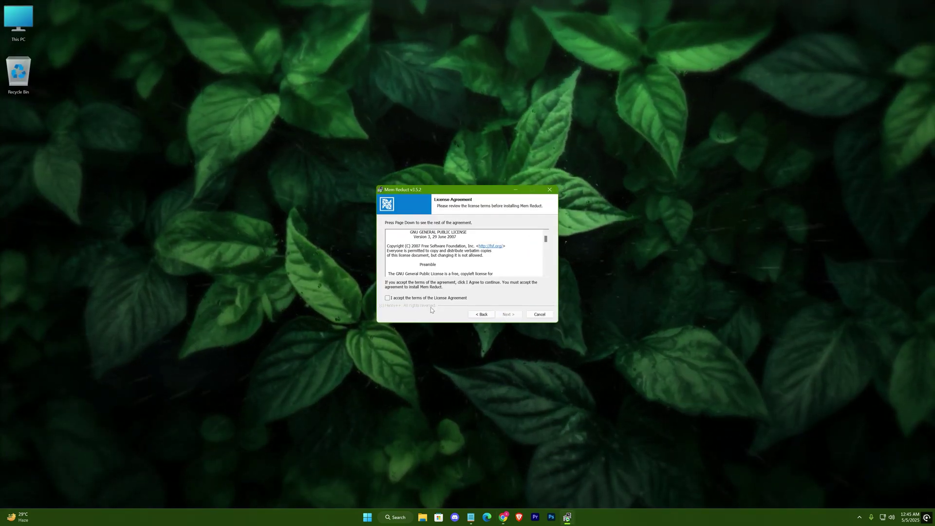
click(508, 316)
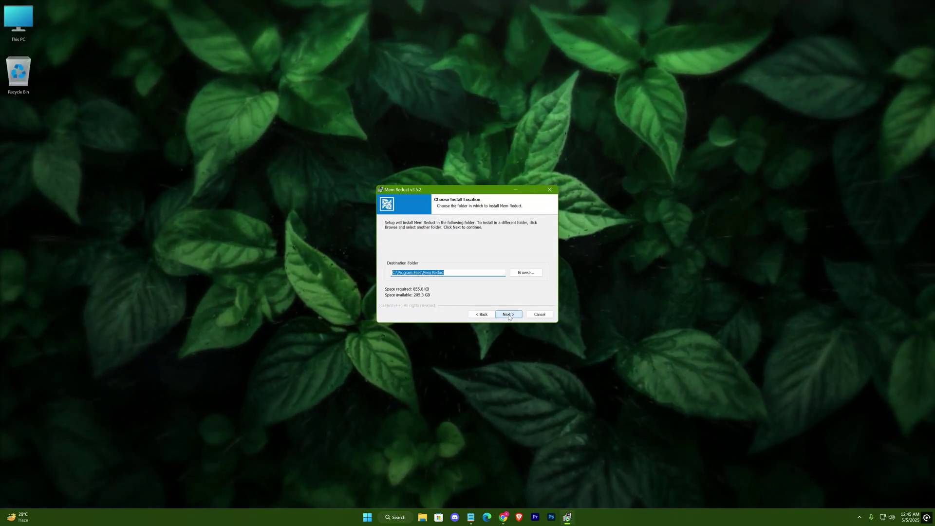
click(508, 316)
click(511, 315)
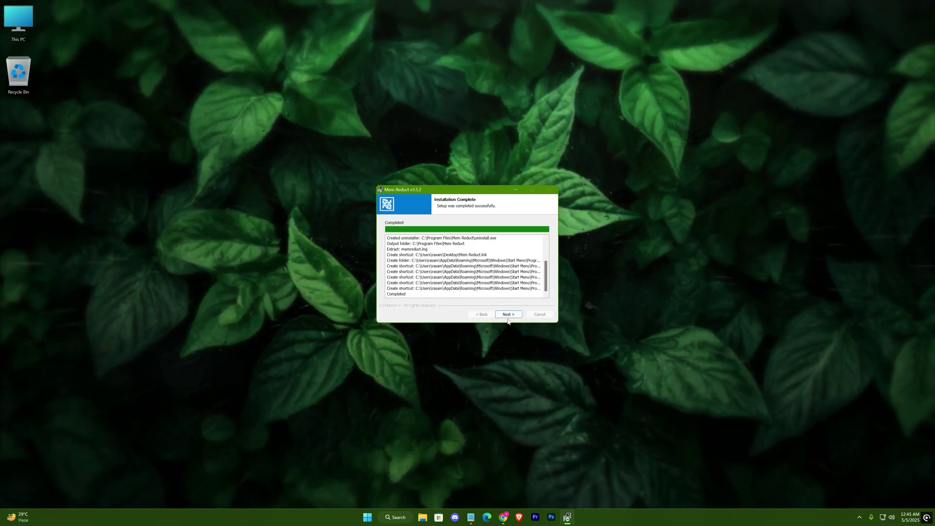
Finish the Mem Reduct setup with Run Mem Reduct enabled and Show release notes disabled.
click(508, 316)
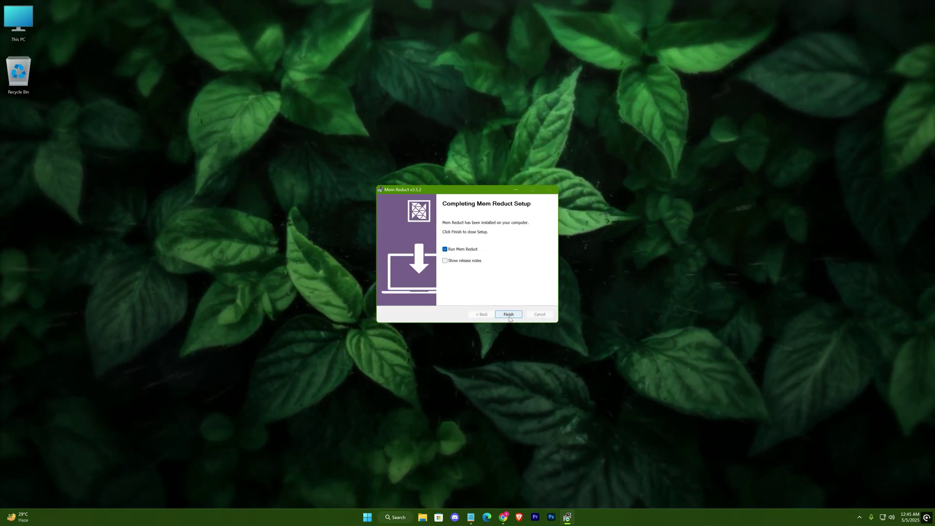
click(445, 250)
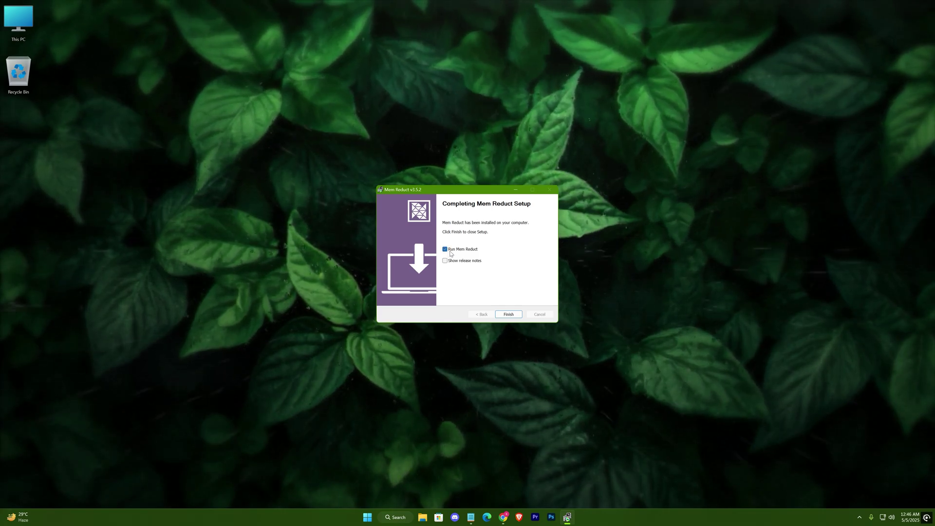
click(517, 317)
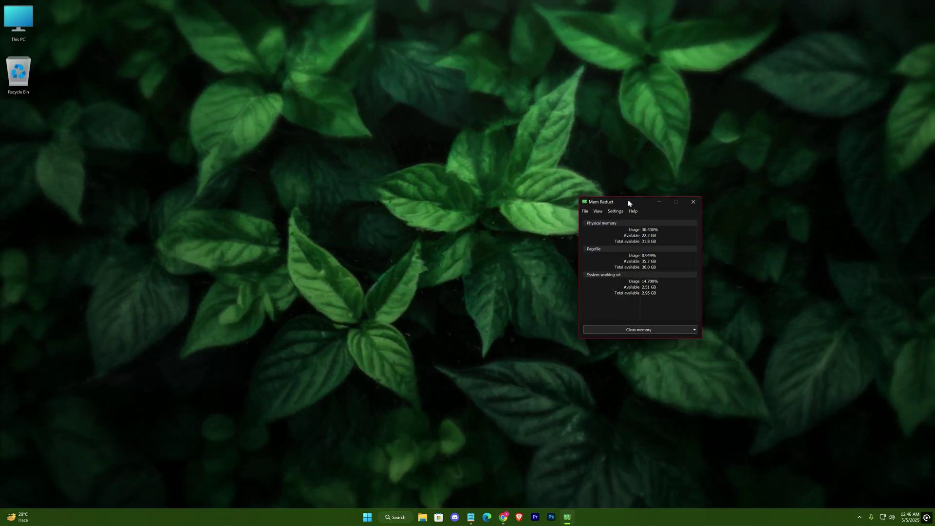
Show Task Manager's memory performance graph beside the Mem Reduct window and clean the memory with Mem Reduct.
drag(628, 204, 457, 193)
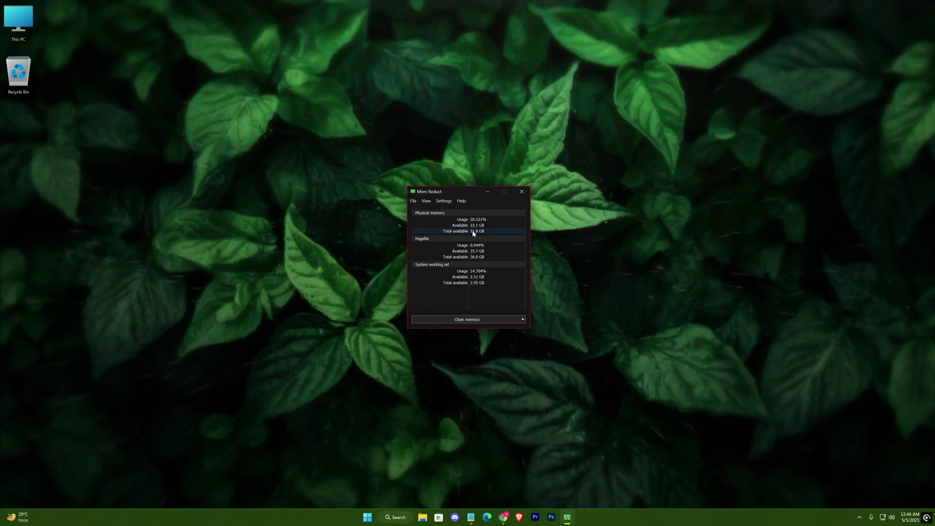
drag(466, 193, 643, 196)
right_click(281, 515)
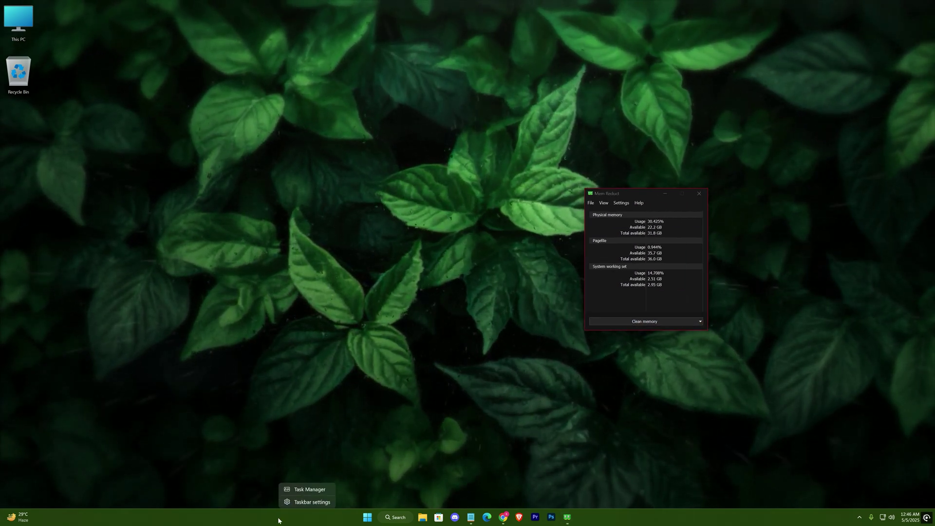
click(301, 490)
drag(565, 98, 424, 132)
click(96, 188)
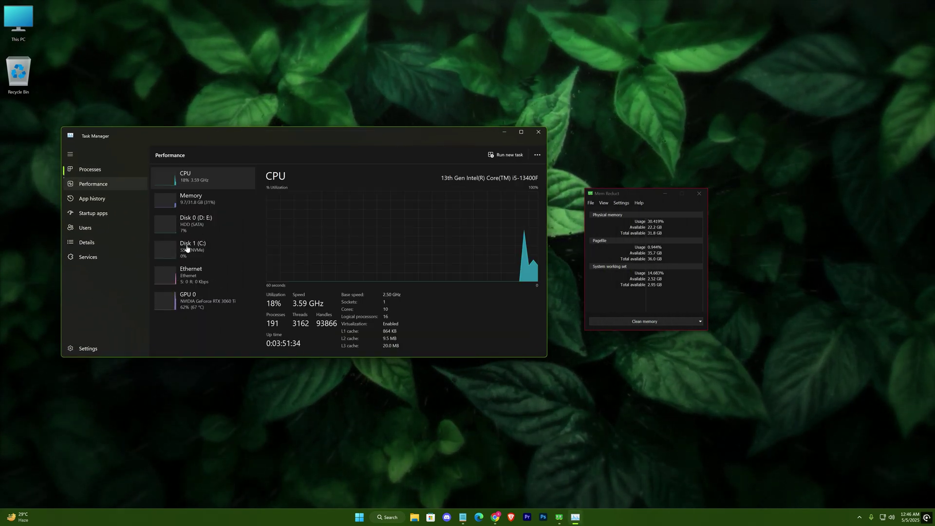
click(176, 208)
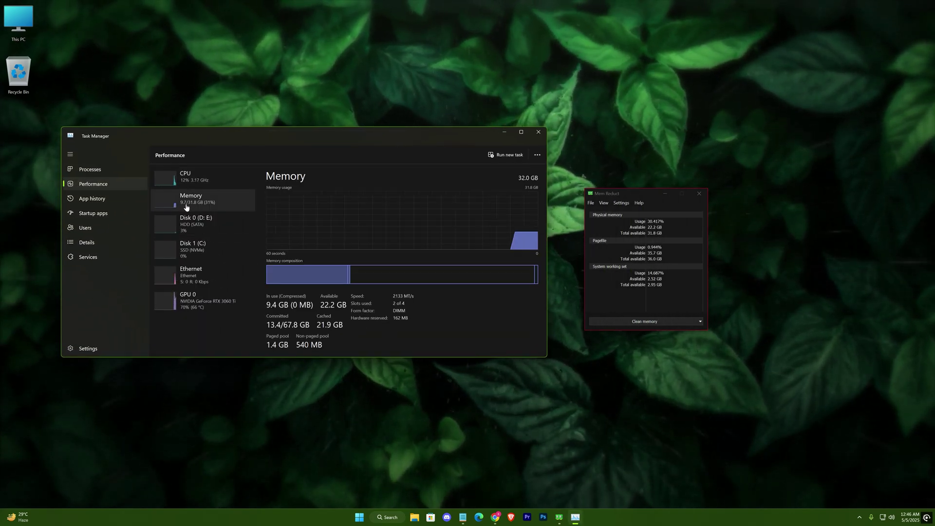
click(662, 324)
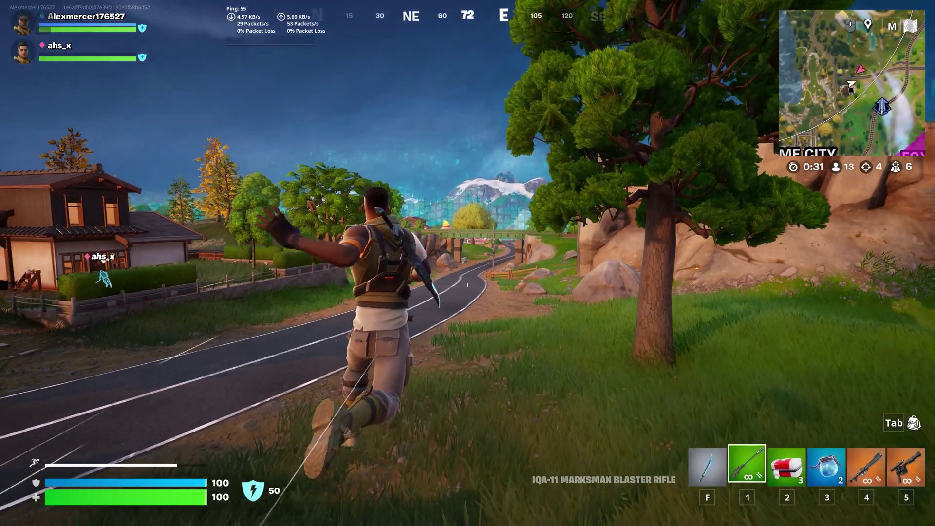
key(w)
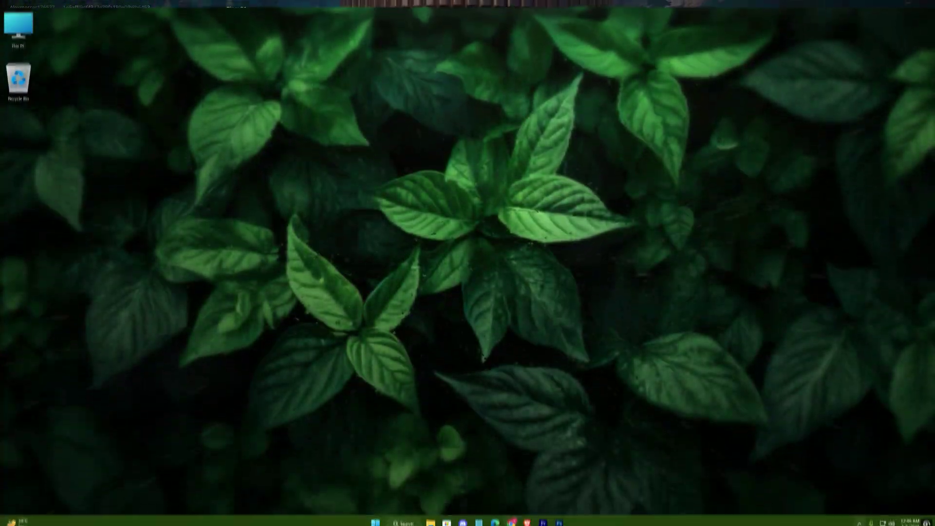
Reveal the background apps hidden in the system tray.
click(859, 522)
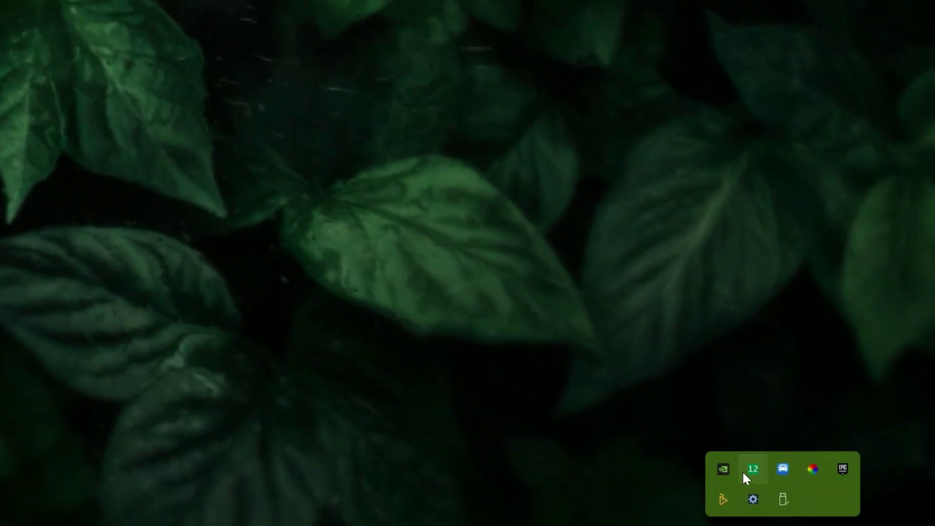
mouse_move(846, 482)
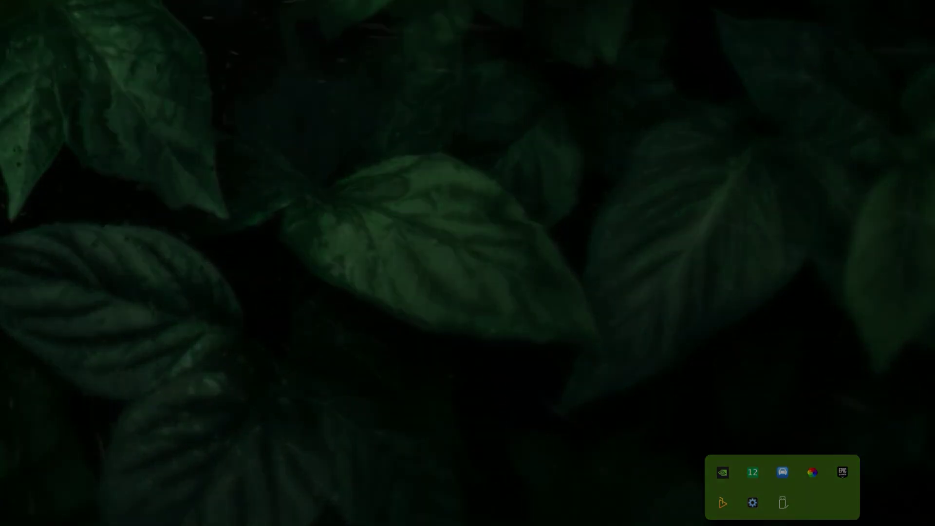